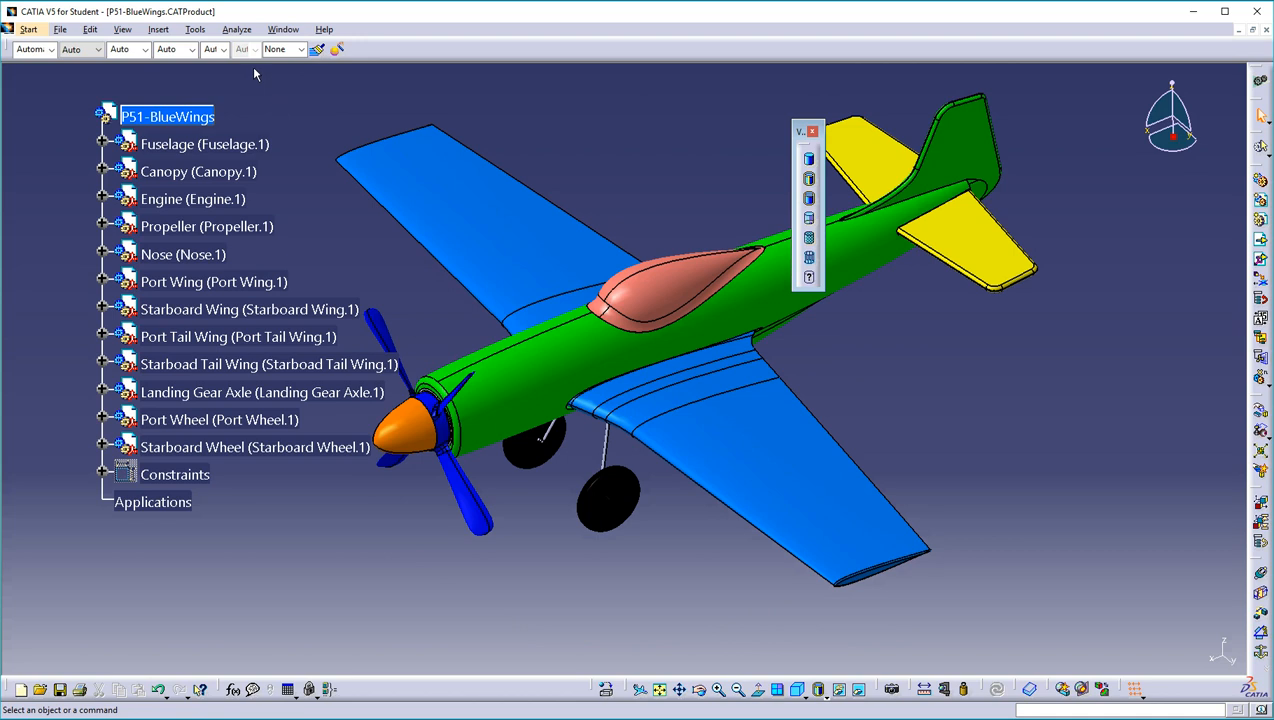
- Start an image capture and define a capture area of about 1274 × 624 pixels around the specification tree and aircraft
click(195, 30)
mouse_move(233, 66)
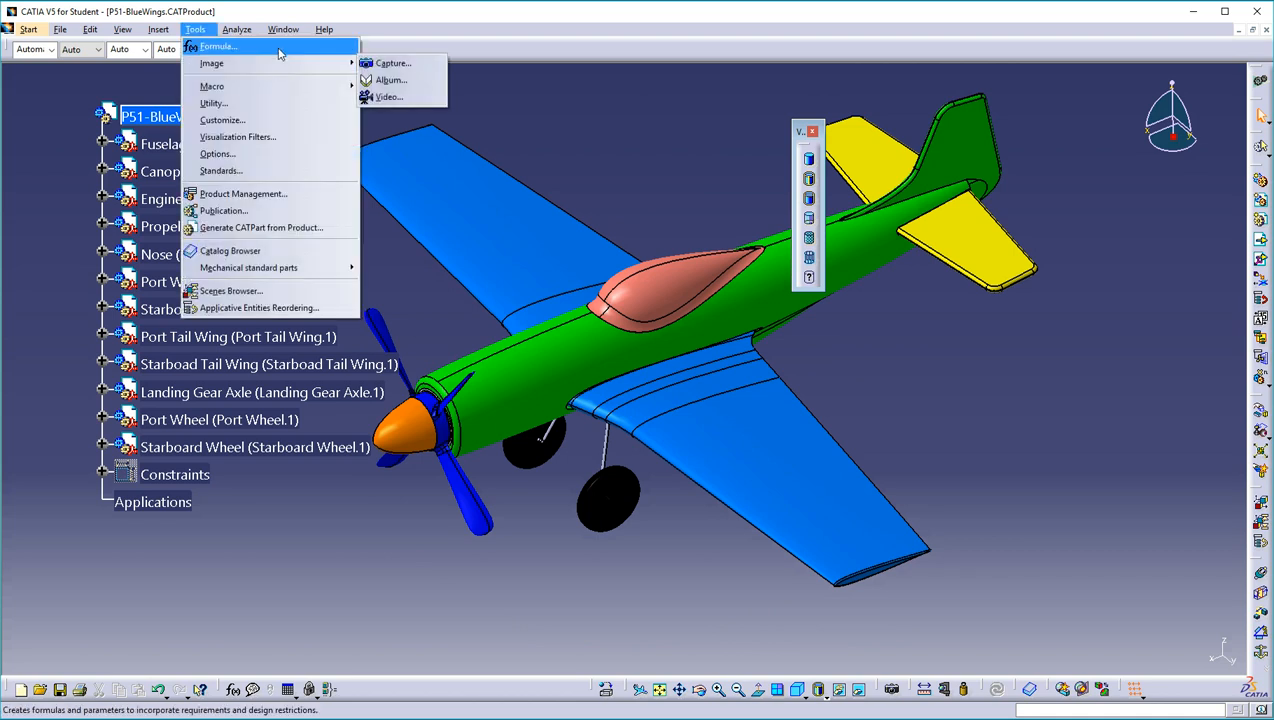
click(390, 64)
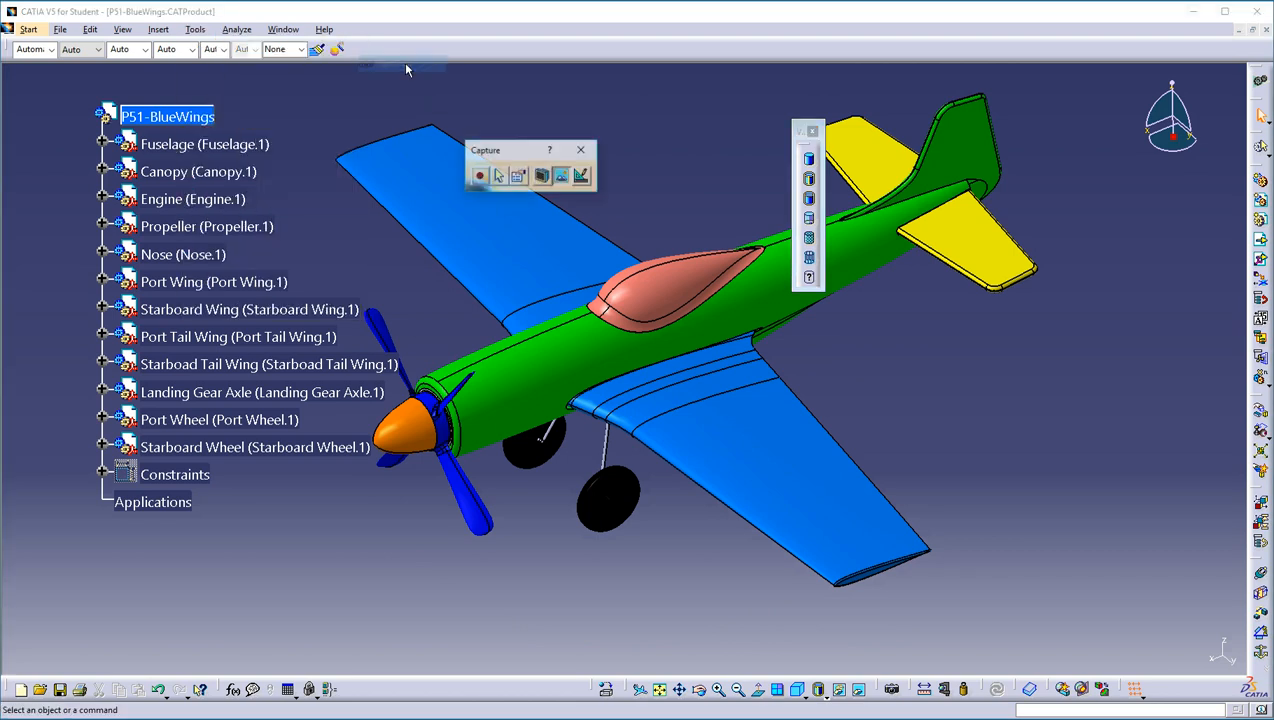
drag(505, 150, 466, 109)
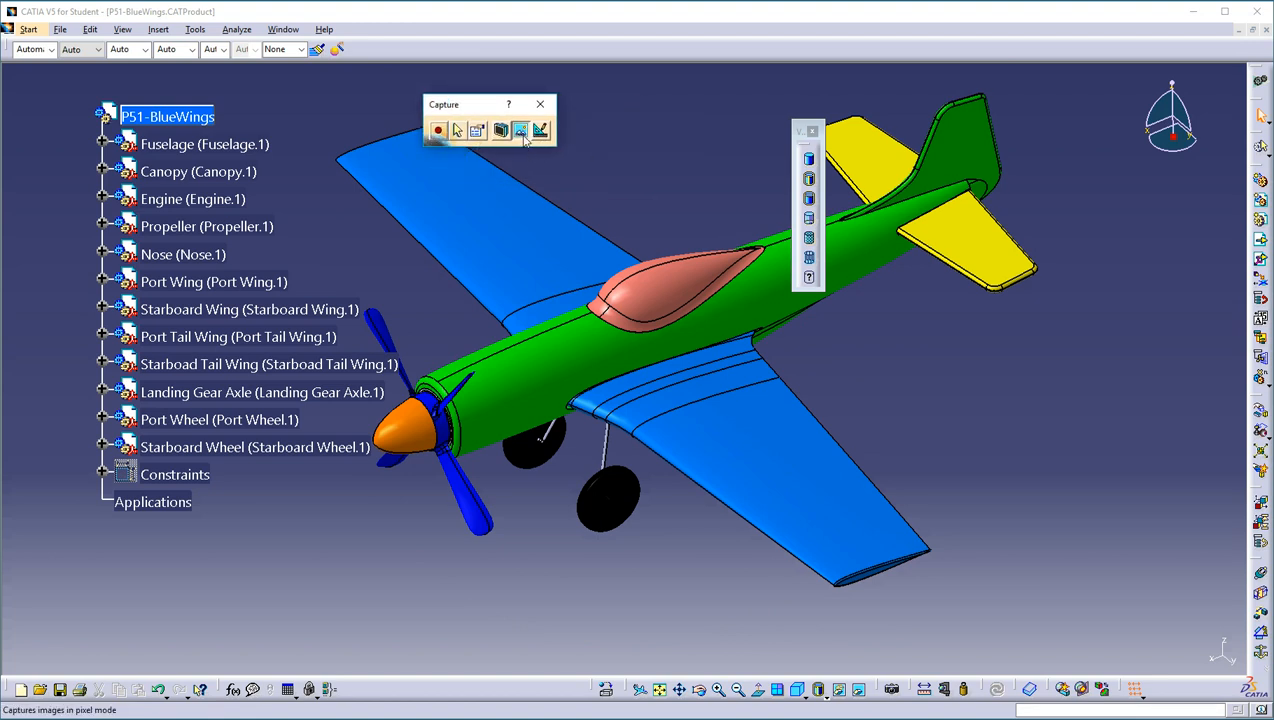
click(457, 133)
drag(140, 90, 985, 524)
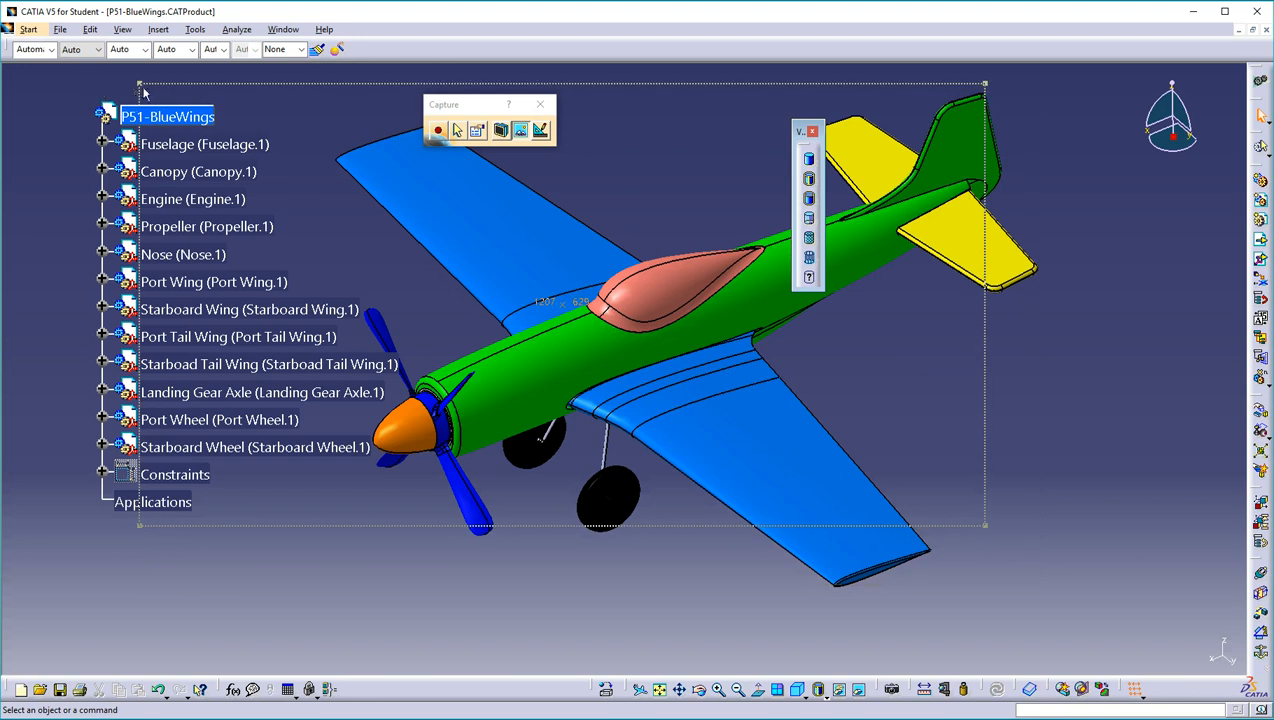
drag(141, 88, 92, 88)
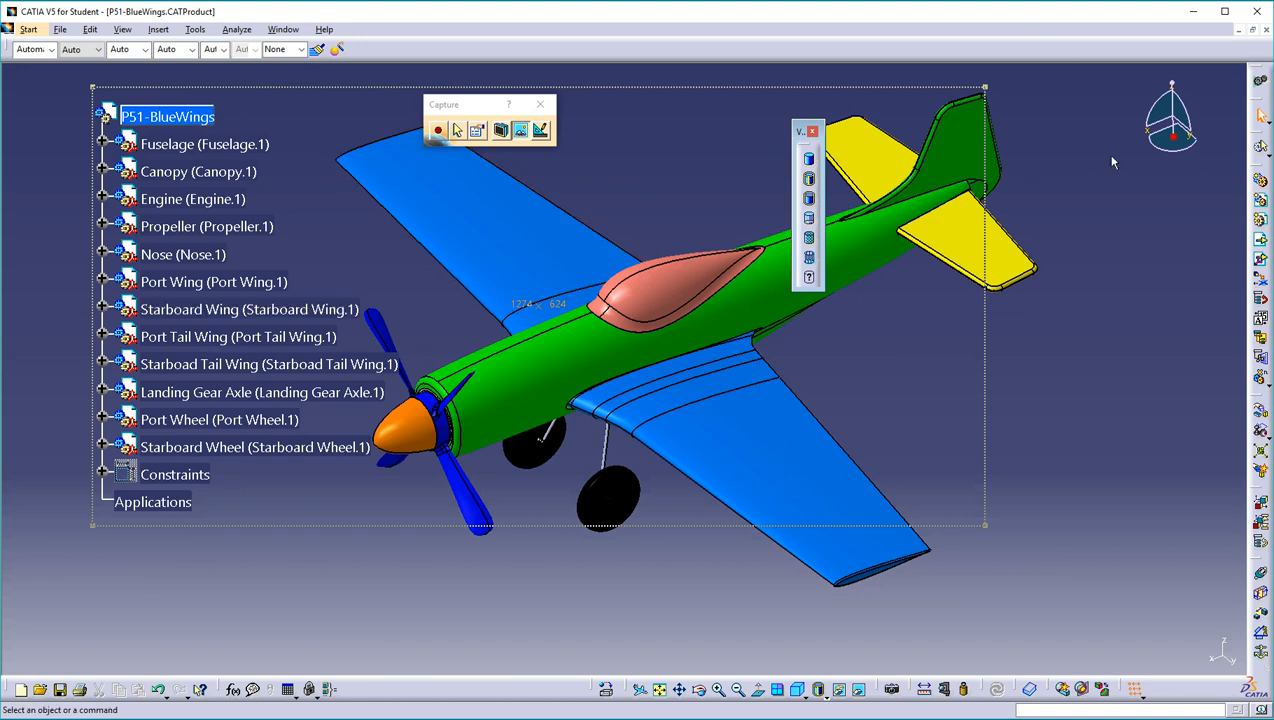
- Reposition the floating Capture and view mode toolbars, capture the selected area, and copy the captured image to the clipboard
drag(472, 106, 503, 161)
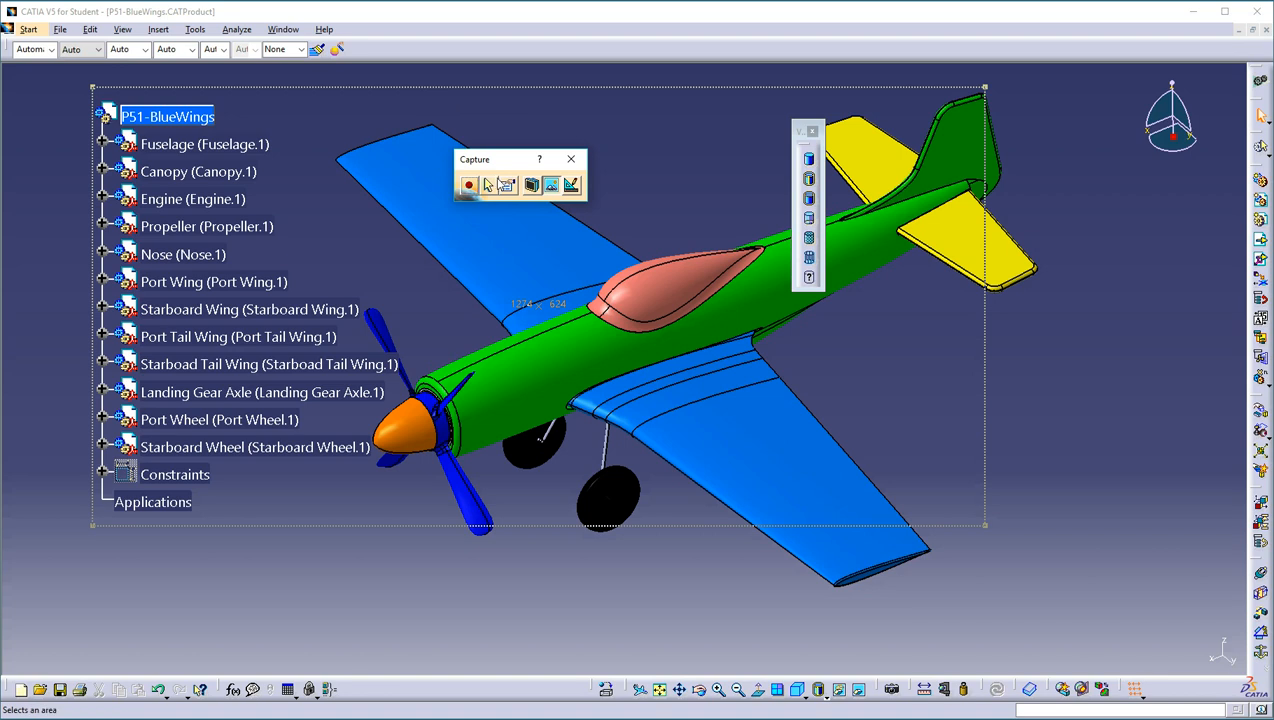
drag(801, 131, 752, 146)
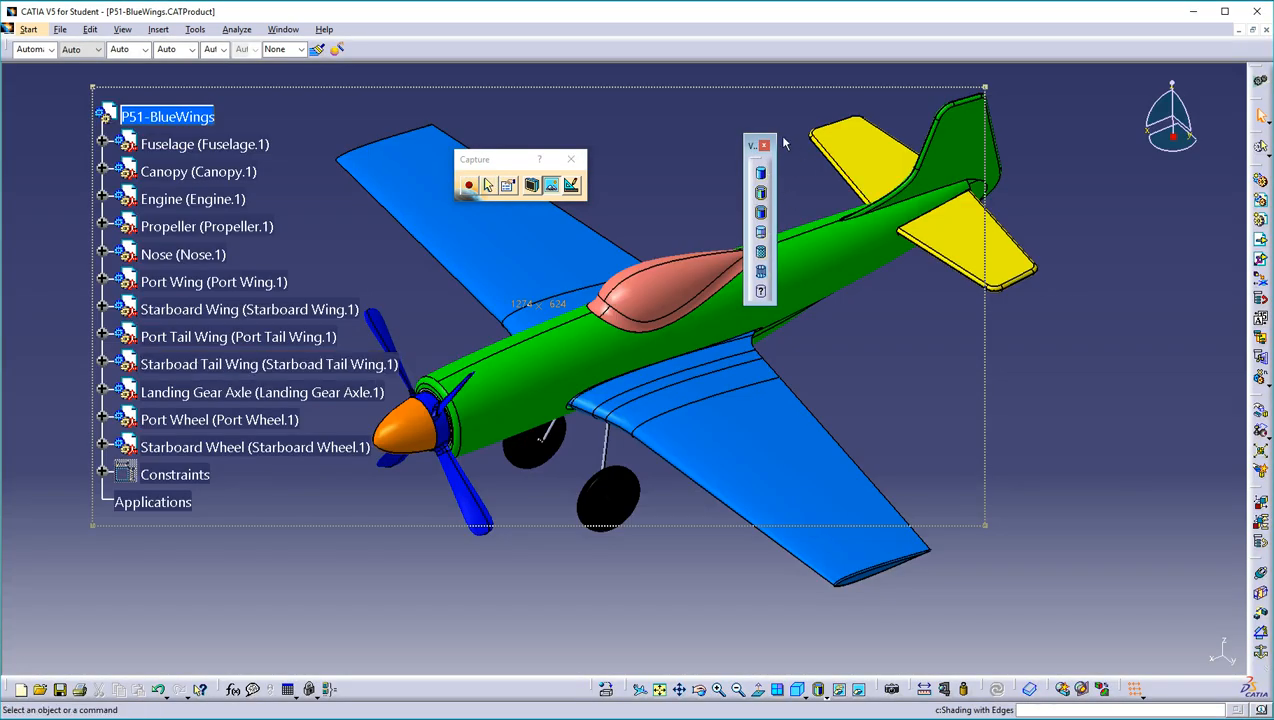
click(468, 189)
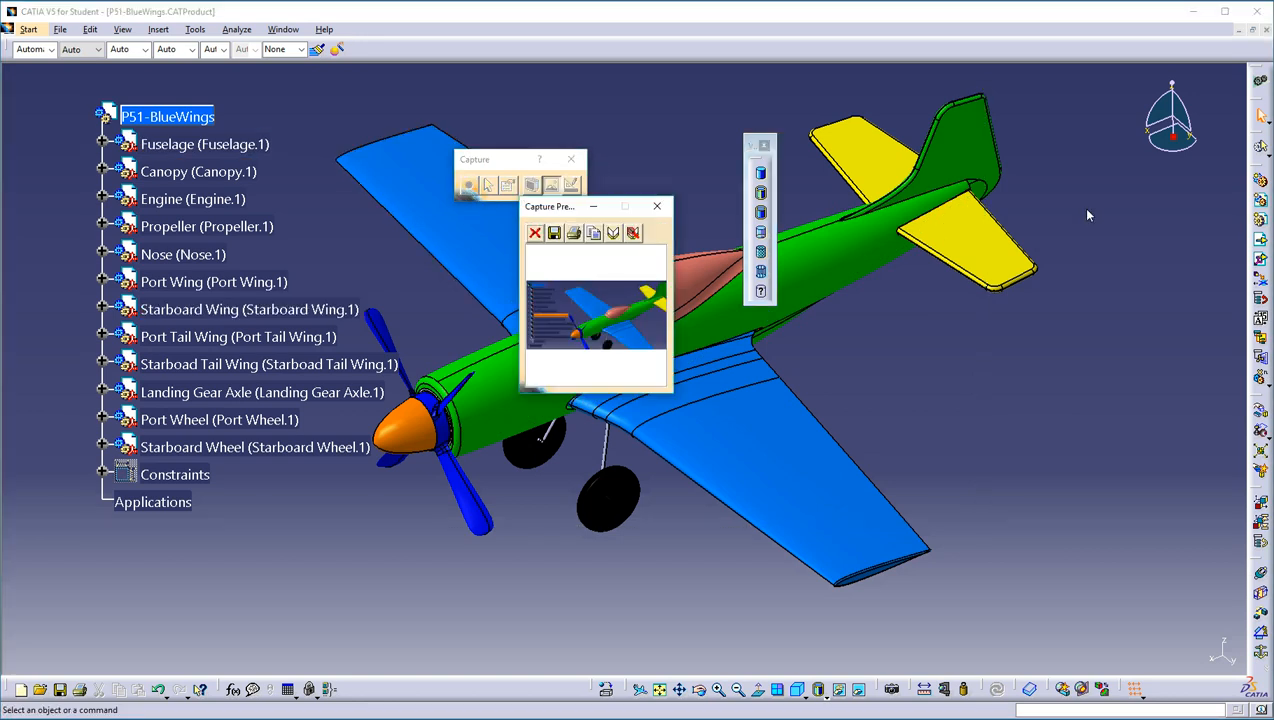
click(594, 233)
- Switch to PowerPoint, paste the capture as a picture, enlarge it to nearly fill the slide, and return to CATIA, dismissing the capture preview
drag(1273, 210, 581, 41)
right_click(466, 184)
click(516, 213)
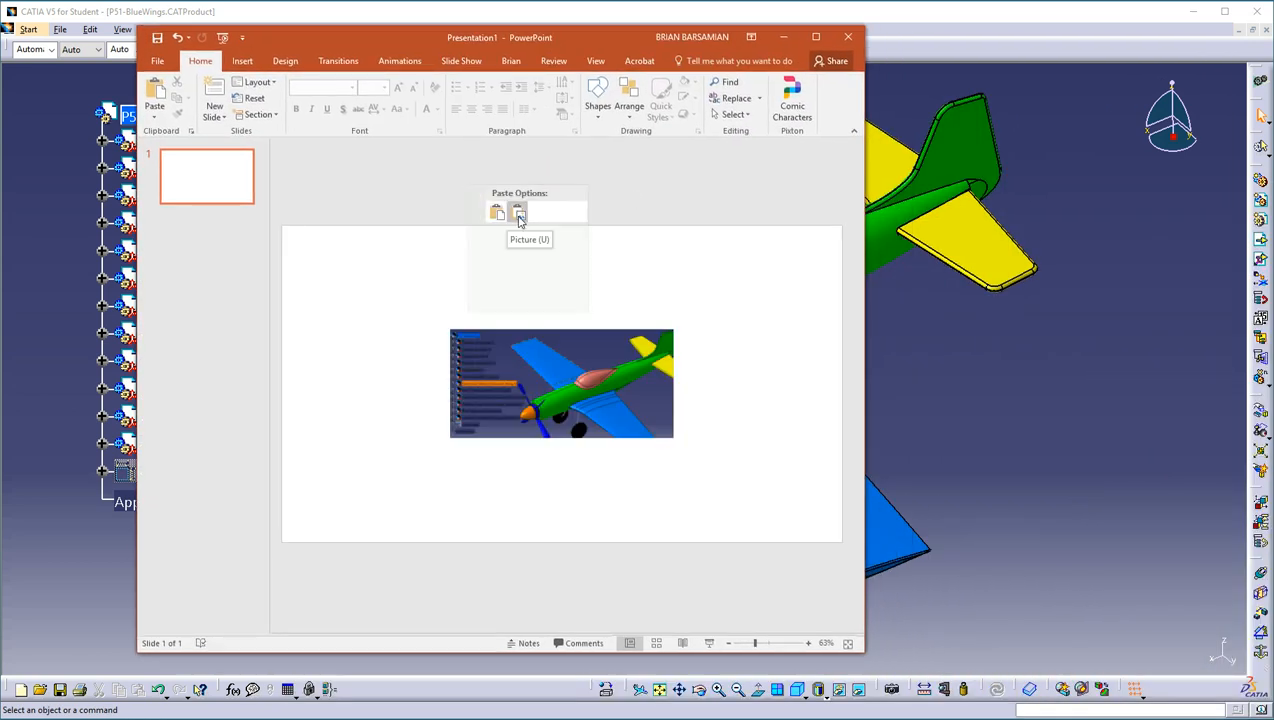
drag(445, 323, 331, 257)
drag(676, 440, 797, 500)
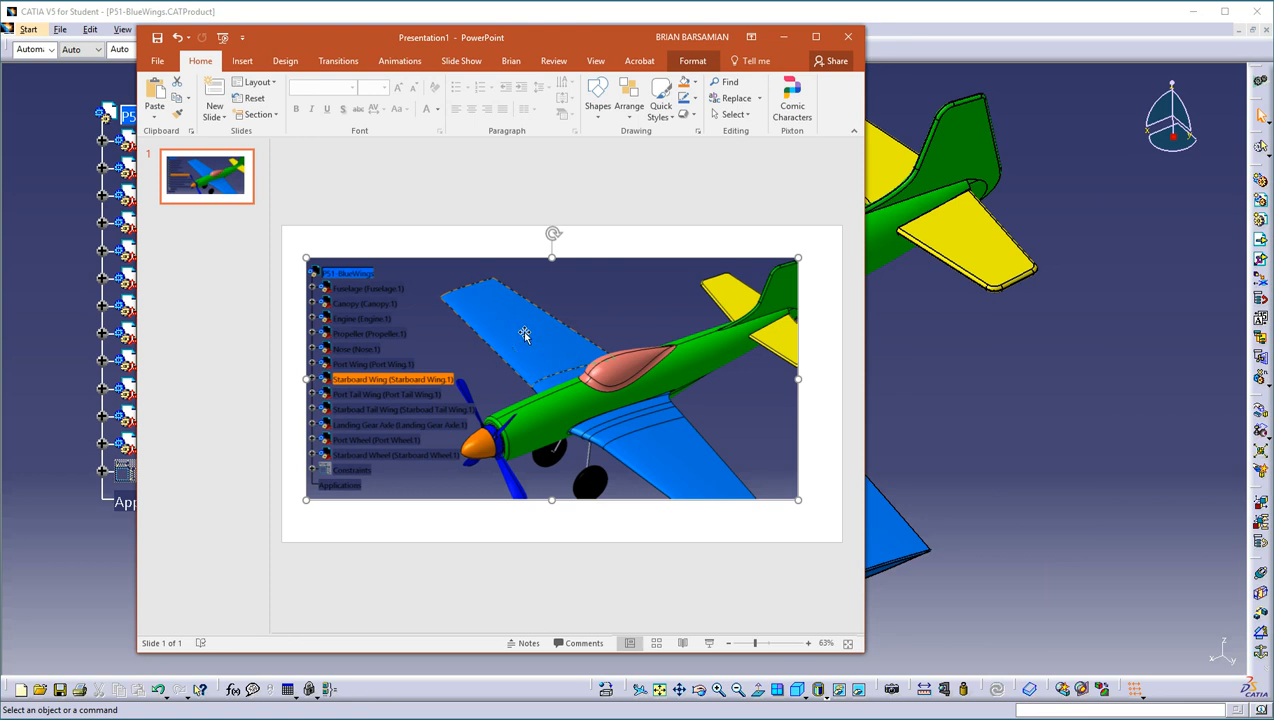
drag(533, 41, 1272, 187)
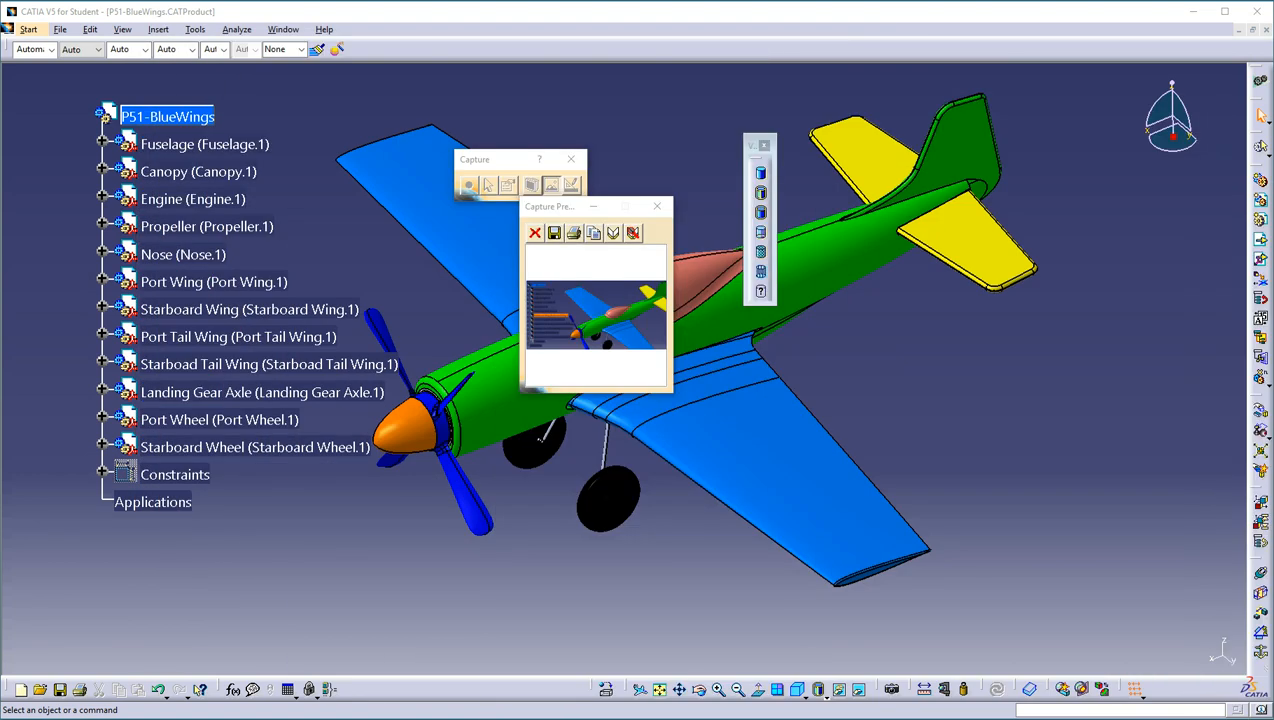
click(657, 206)
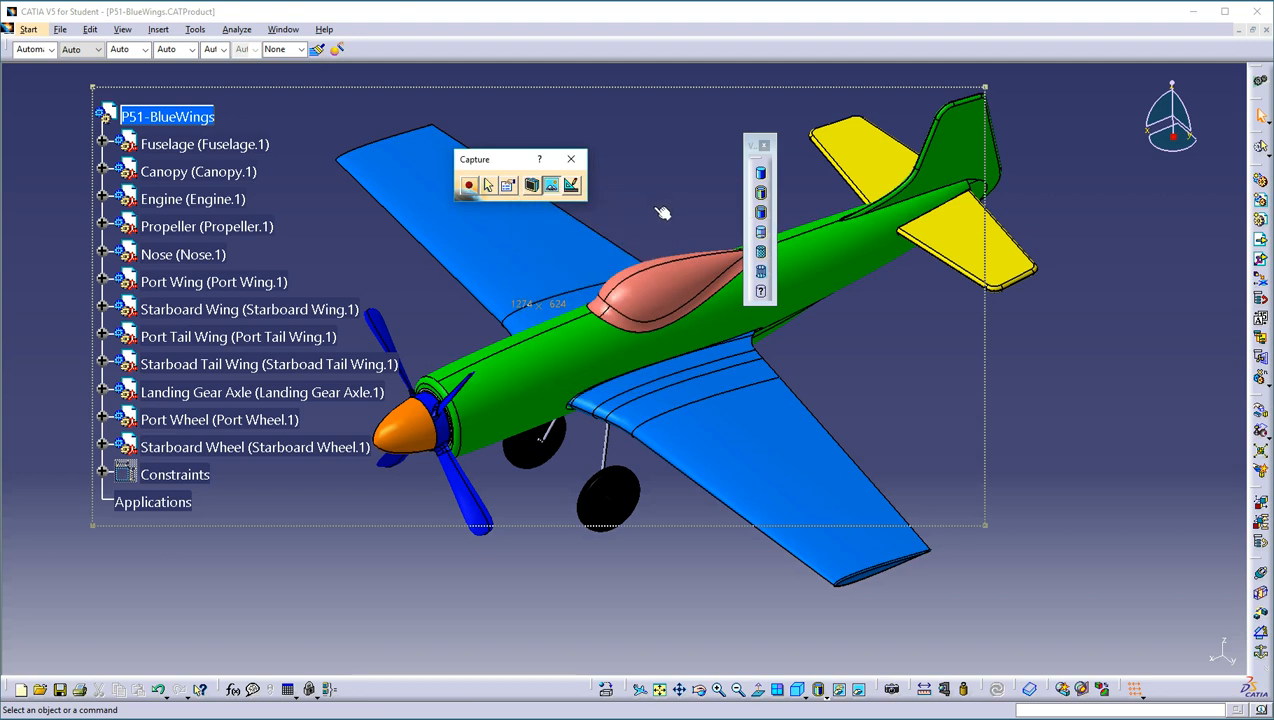
click(560, 262)
click(695, 366)
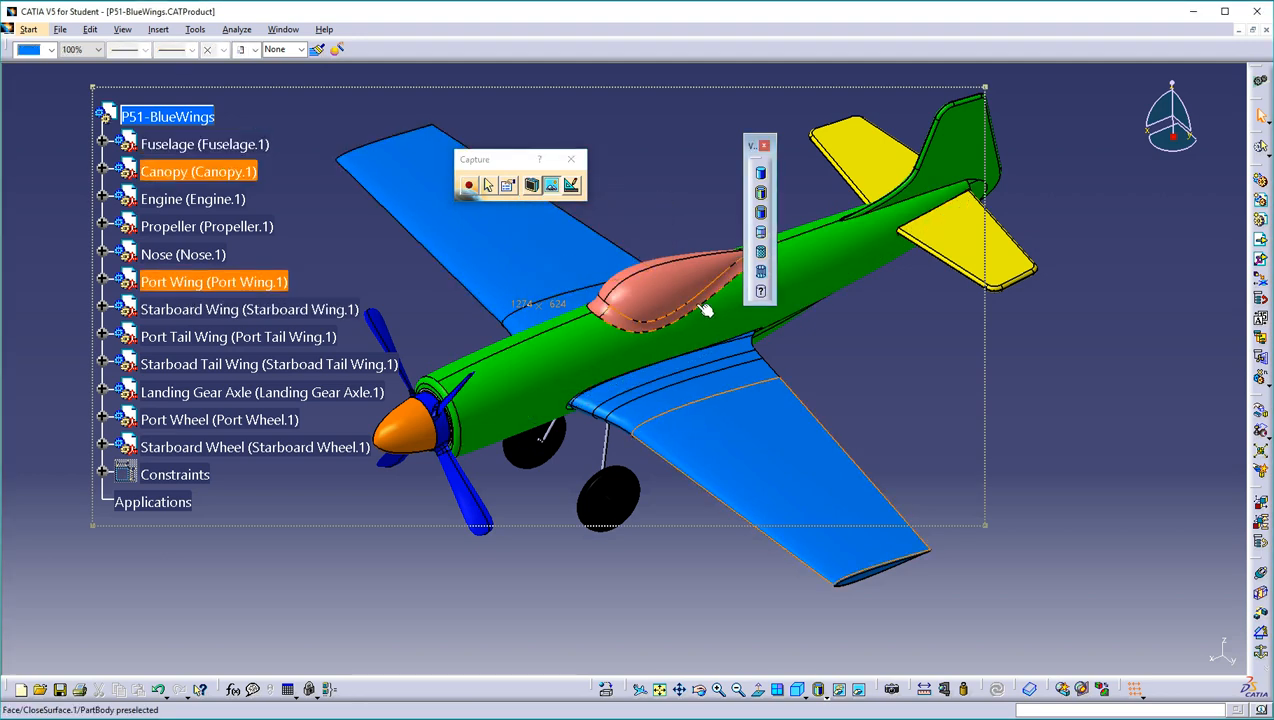
click(514, 286)
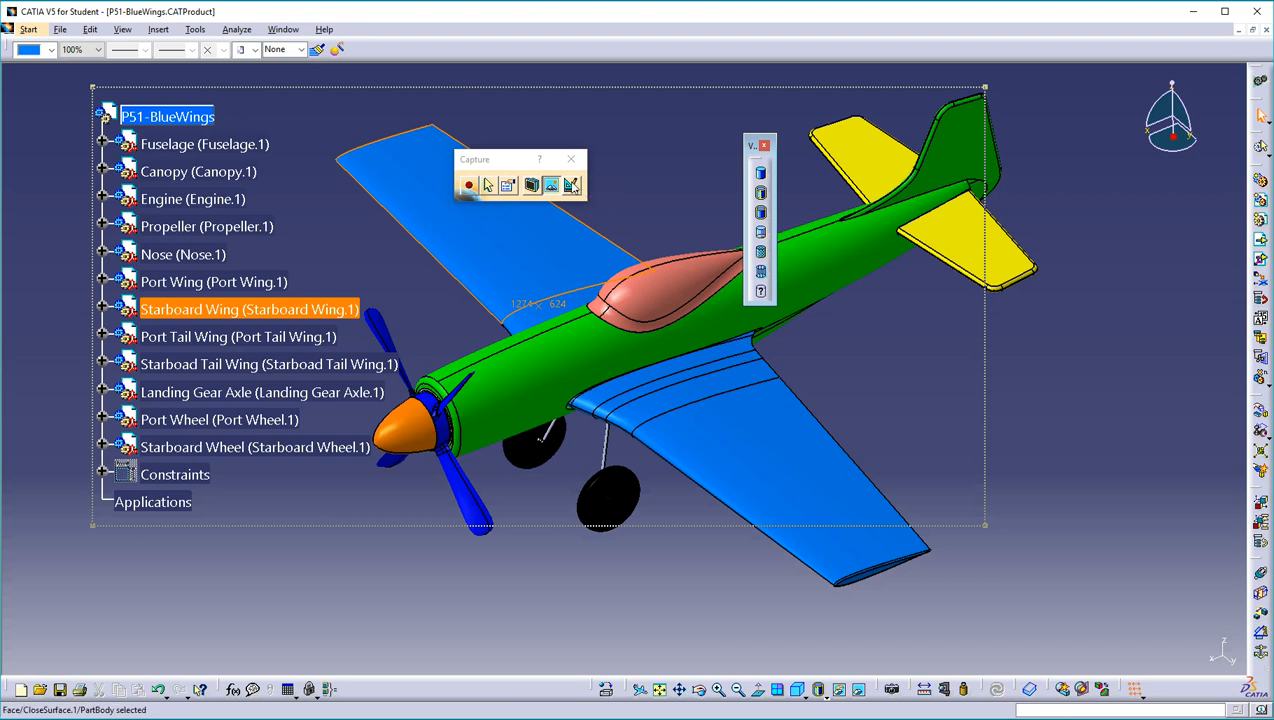
click(281, 97)
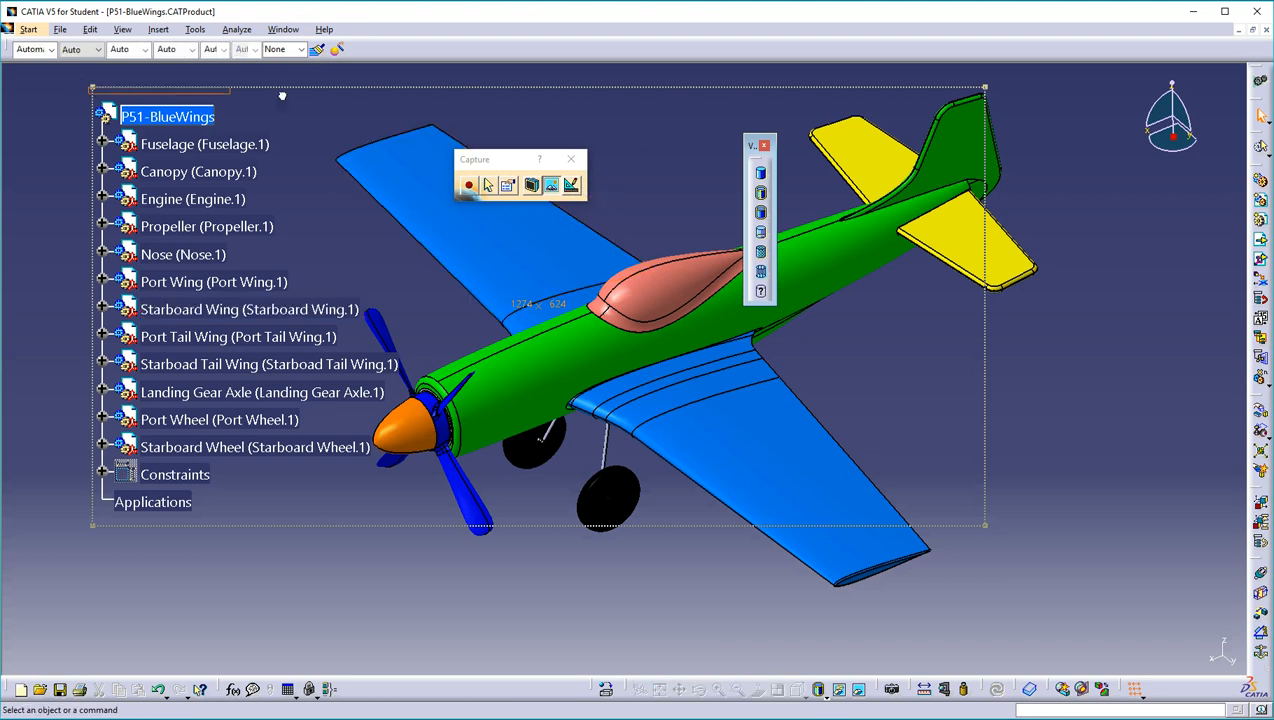
- Narrow the capture area to about 520 × 613 pixels around the aircraft's tail and preview a capture of it in vector mode
drag(95, 93, 620, 95)
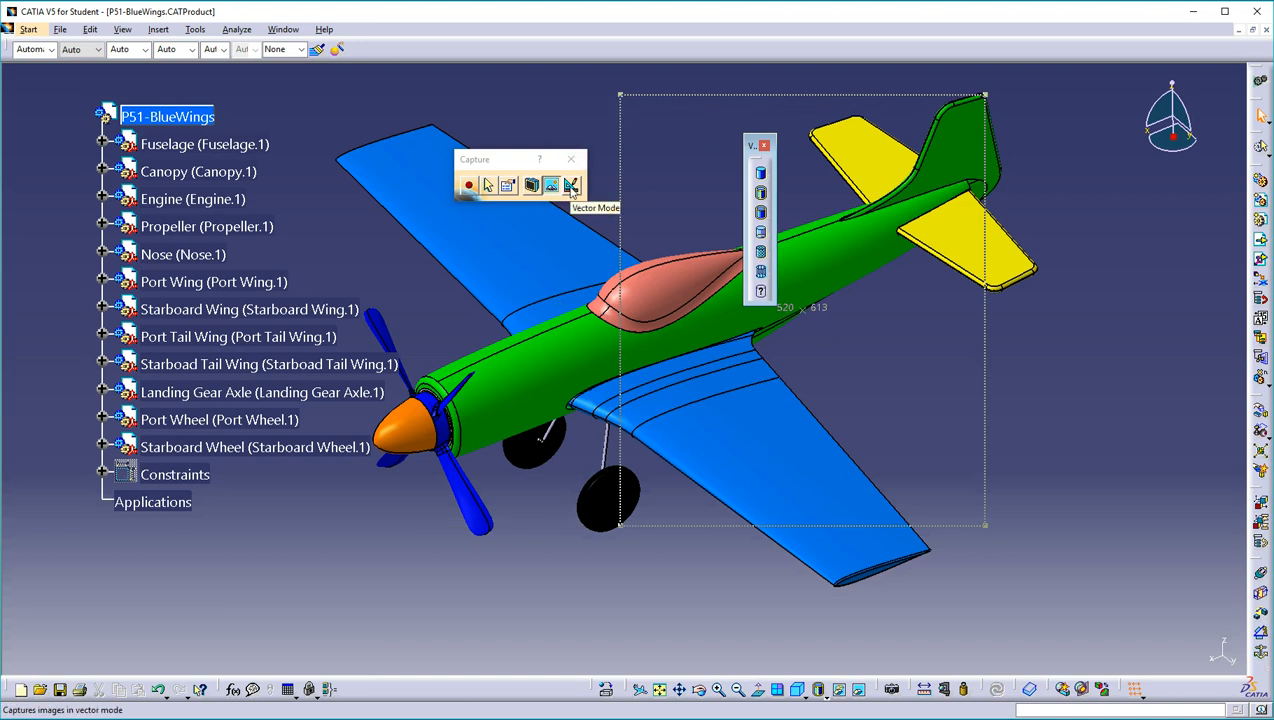
click(571, 188)
middle_drag(864, 177, 773, 258)
middle_drag(848, 248, 630, 245)
drag(755, 147, 1057, 127)
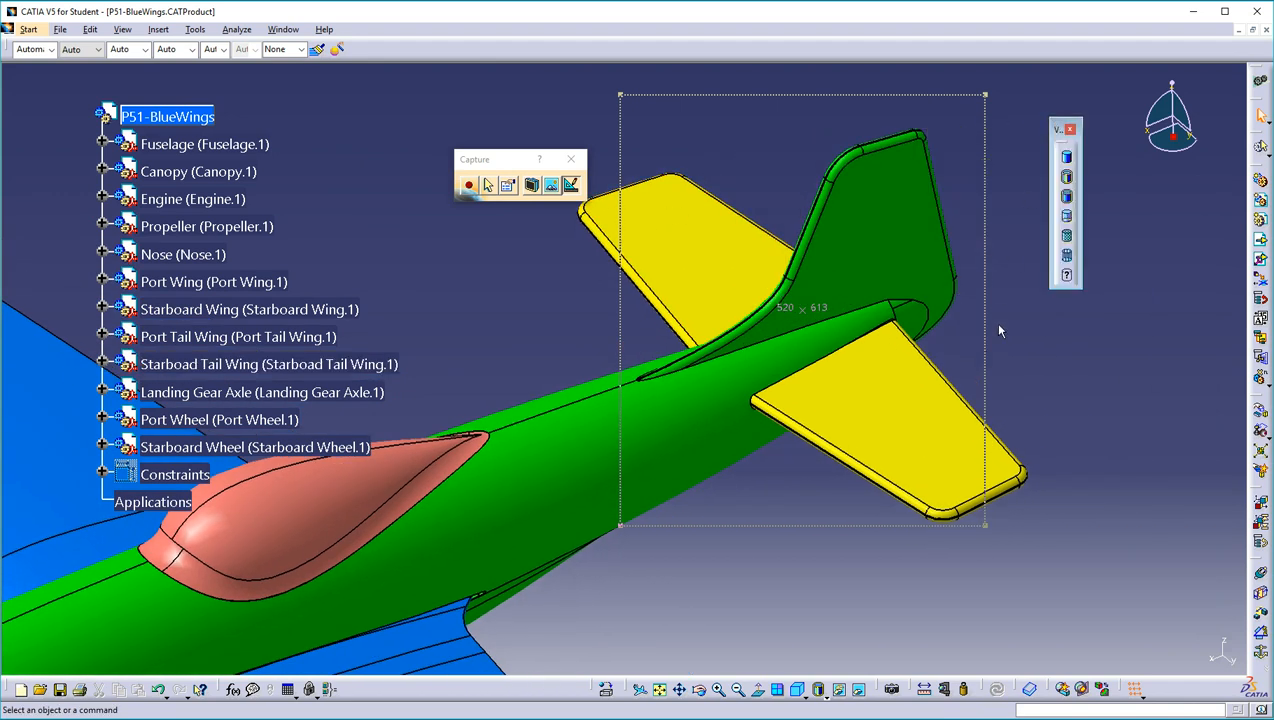
click(469, 187)
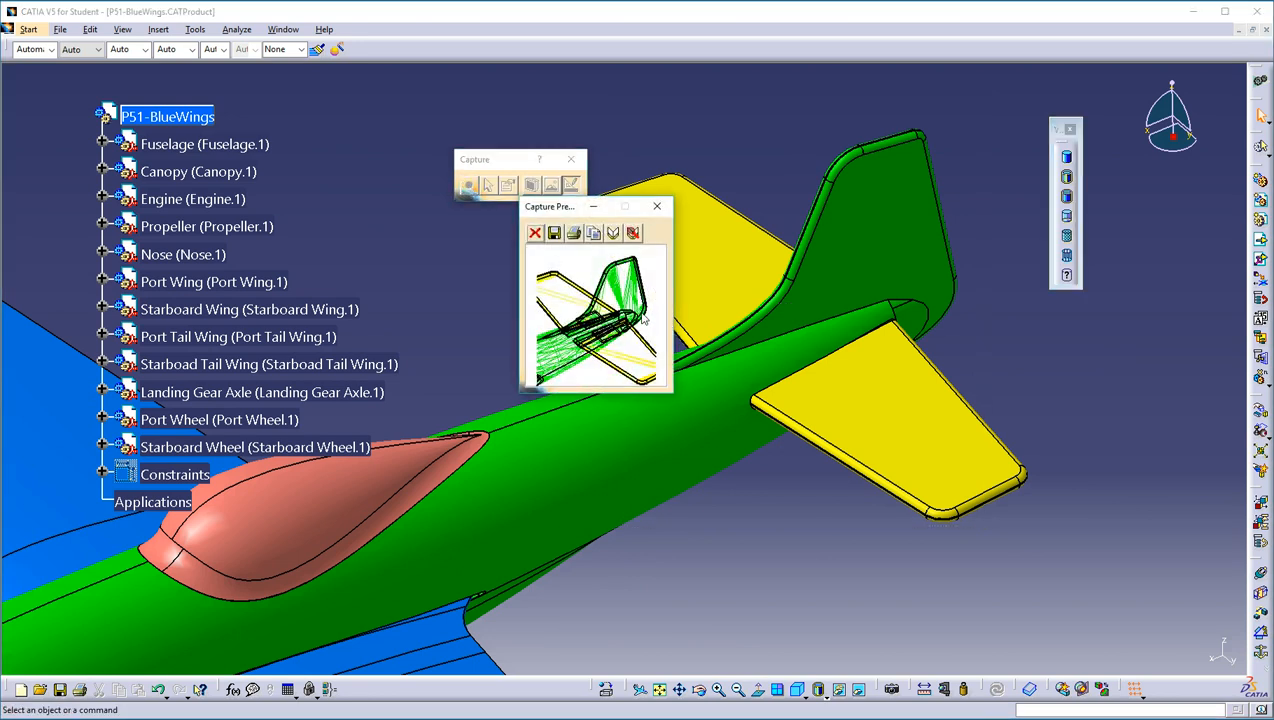
click(656, 209)
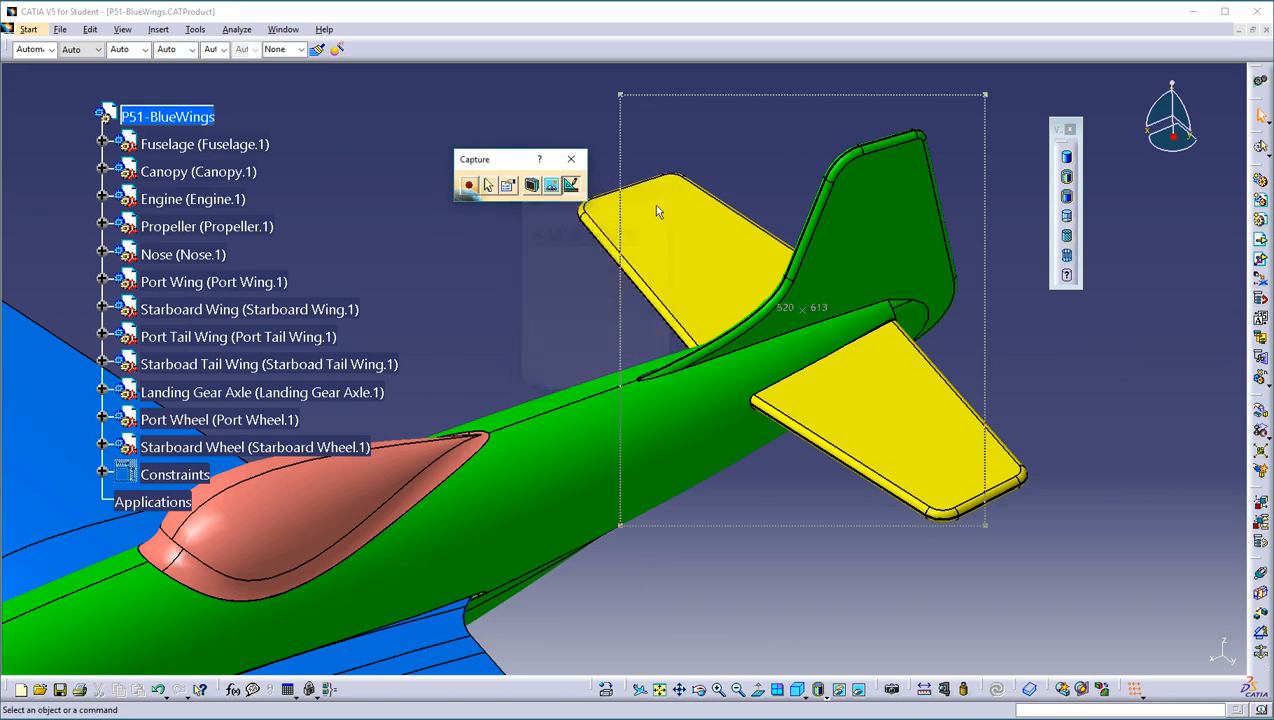
- Display the model in Wireframe (NHR) and preview a pixel mode capture of the tail section
click(550, 187)
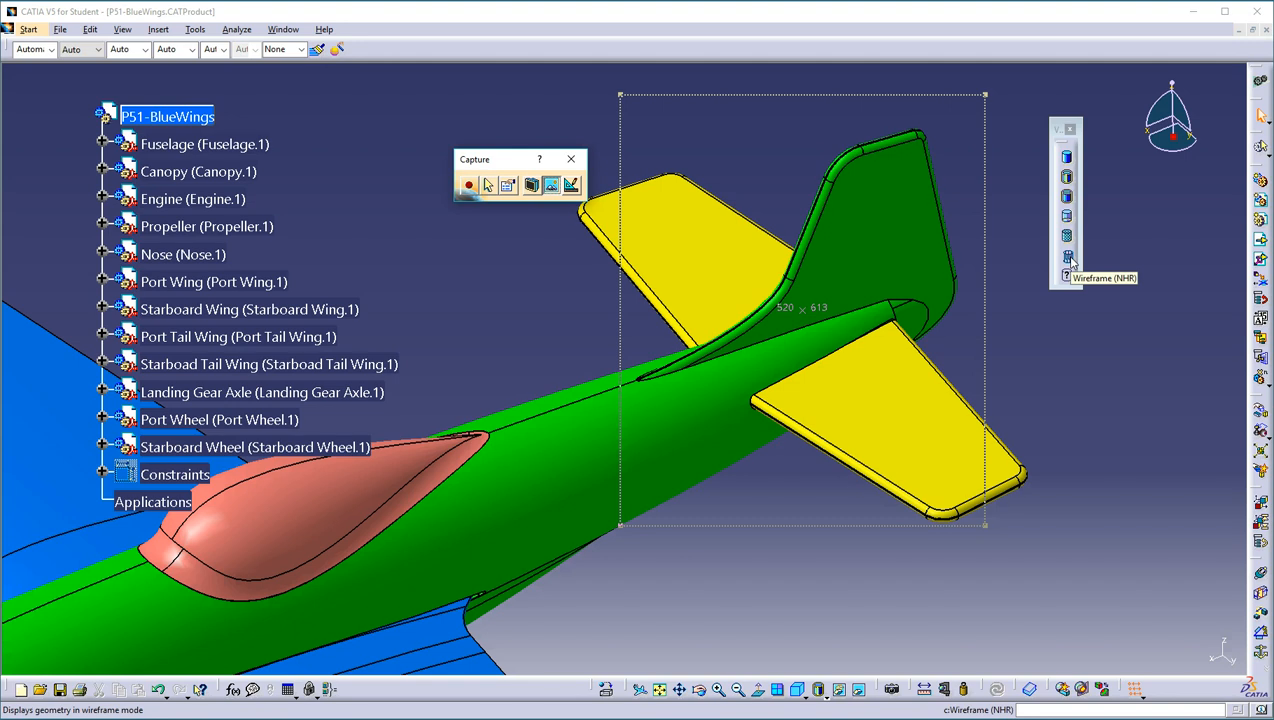
click(1067, 256)
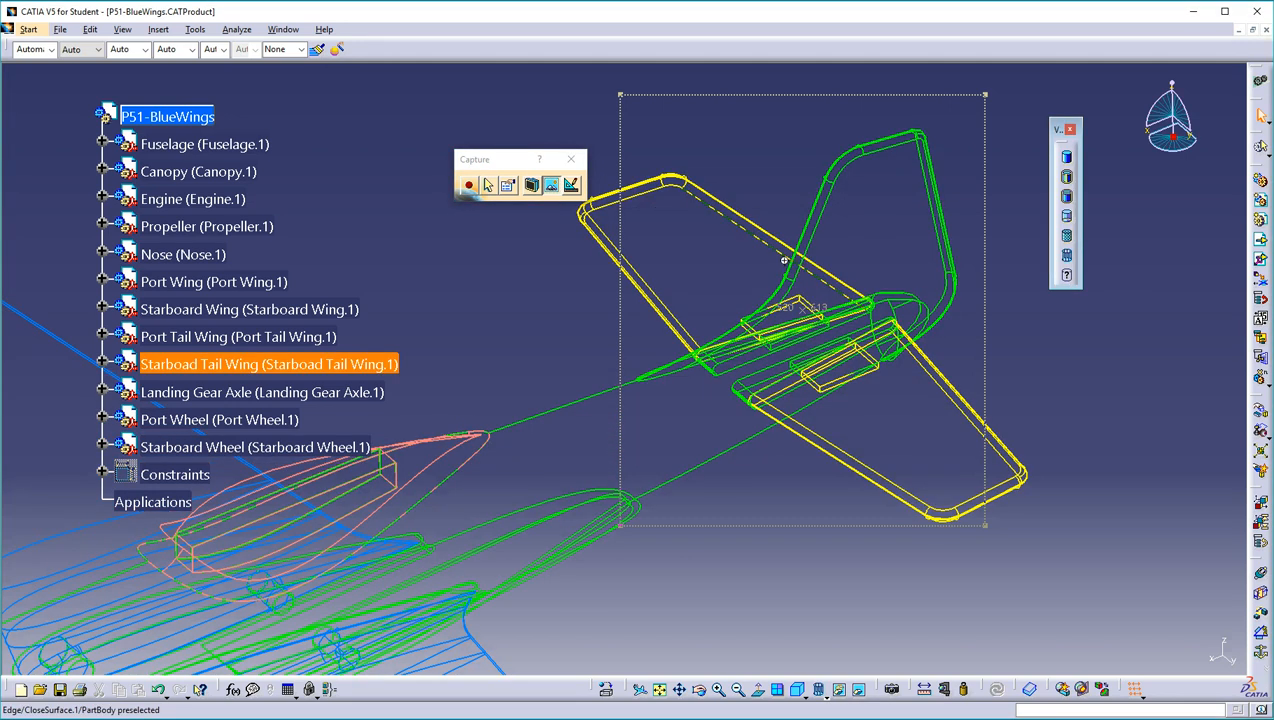
middle_drag(744, 261, 748, 249)
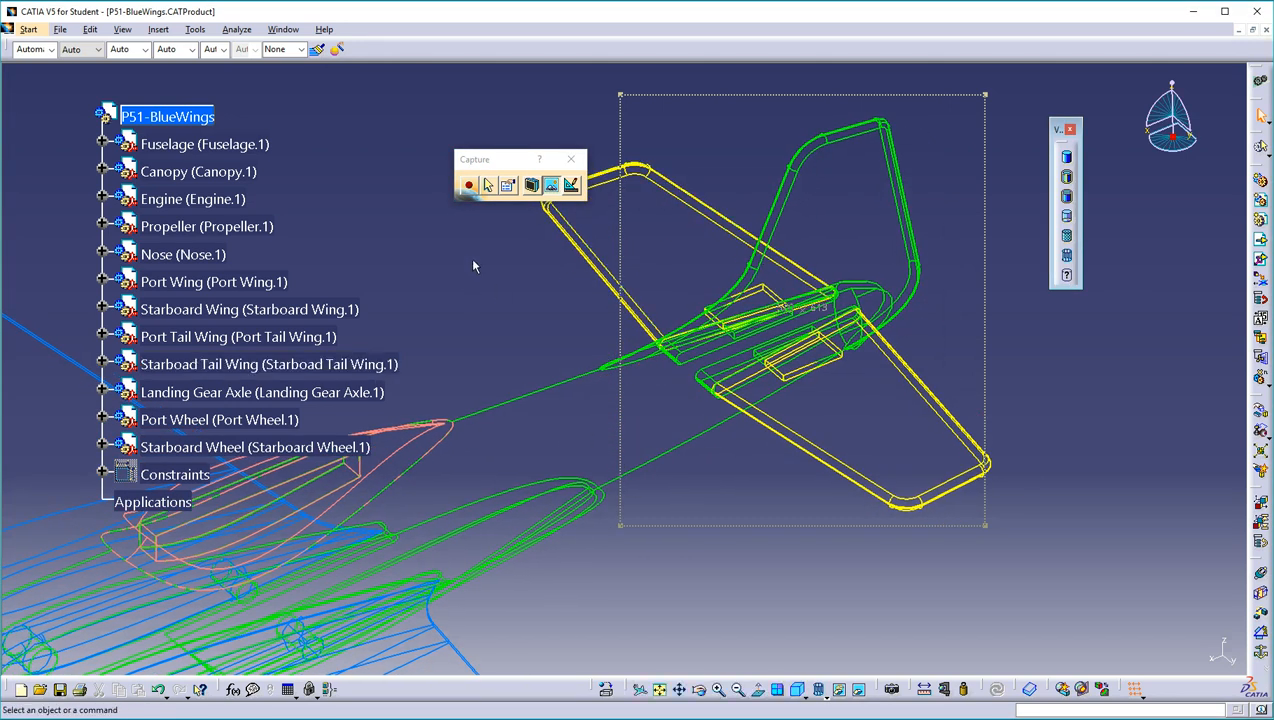
click(469, 188)
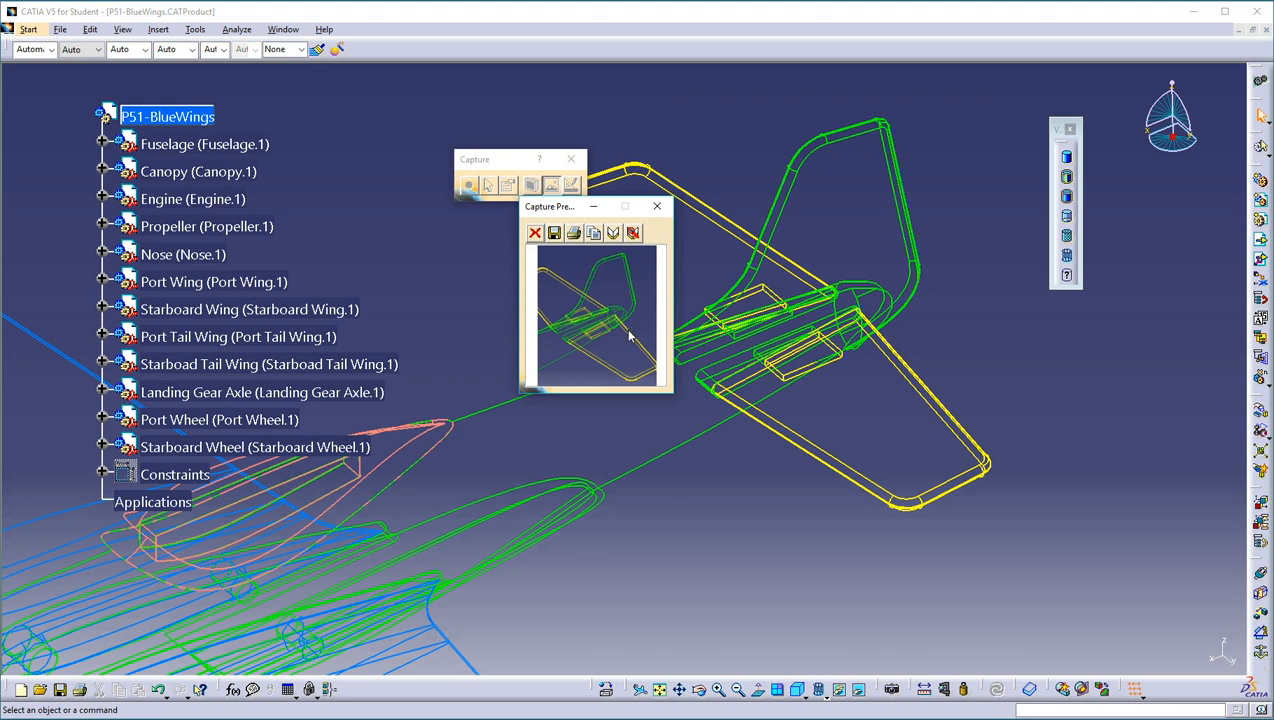
click(658, 207)
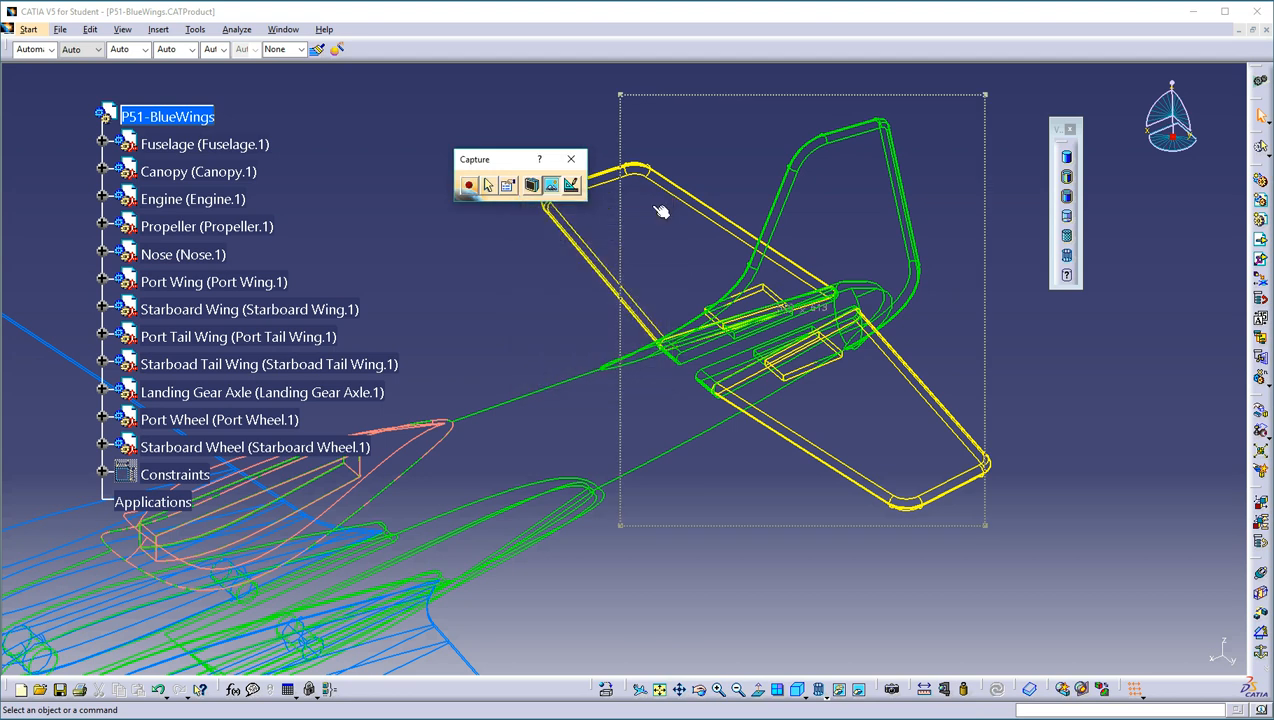
- Display the model in Shading with Edges and preview a capture of the whole screen in screen mode
click(532, 186)
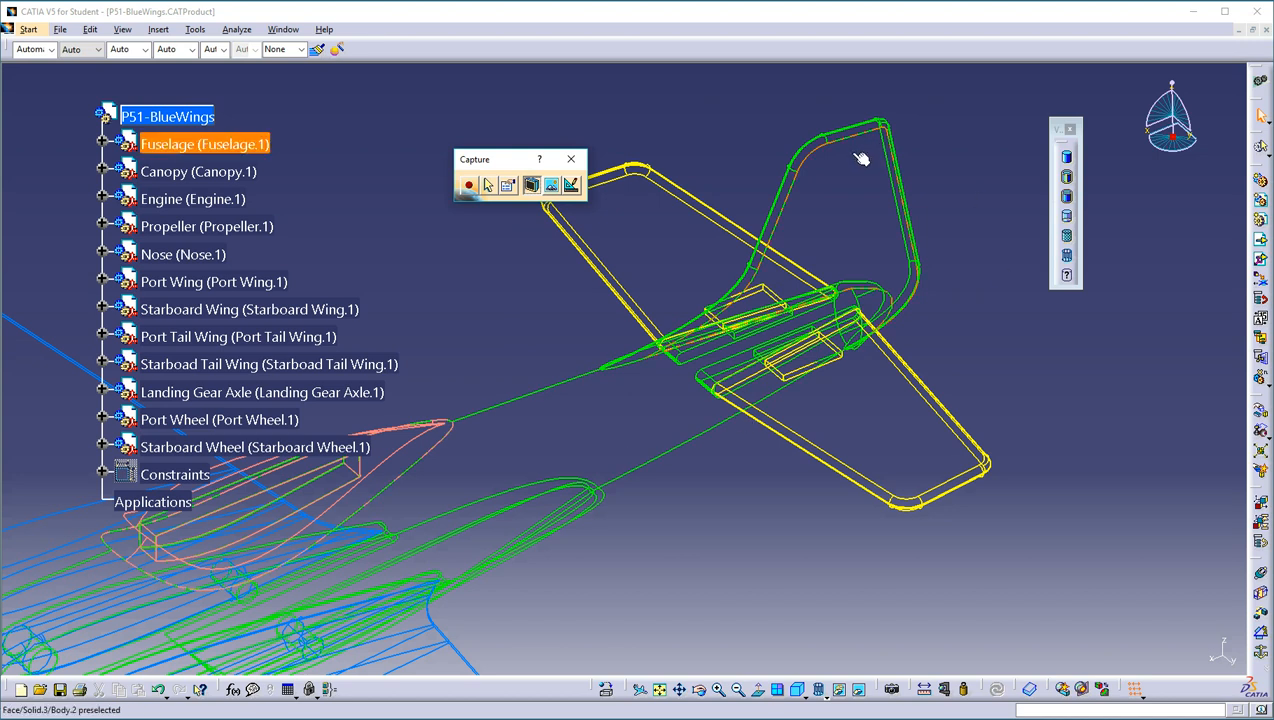
click(1066, 176)
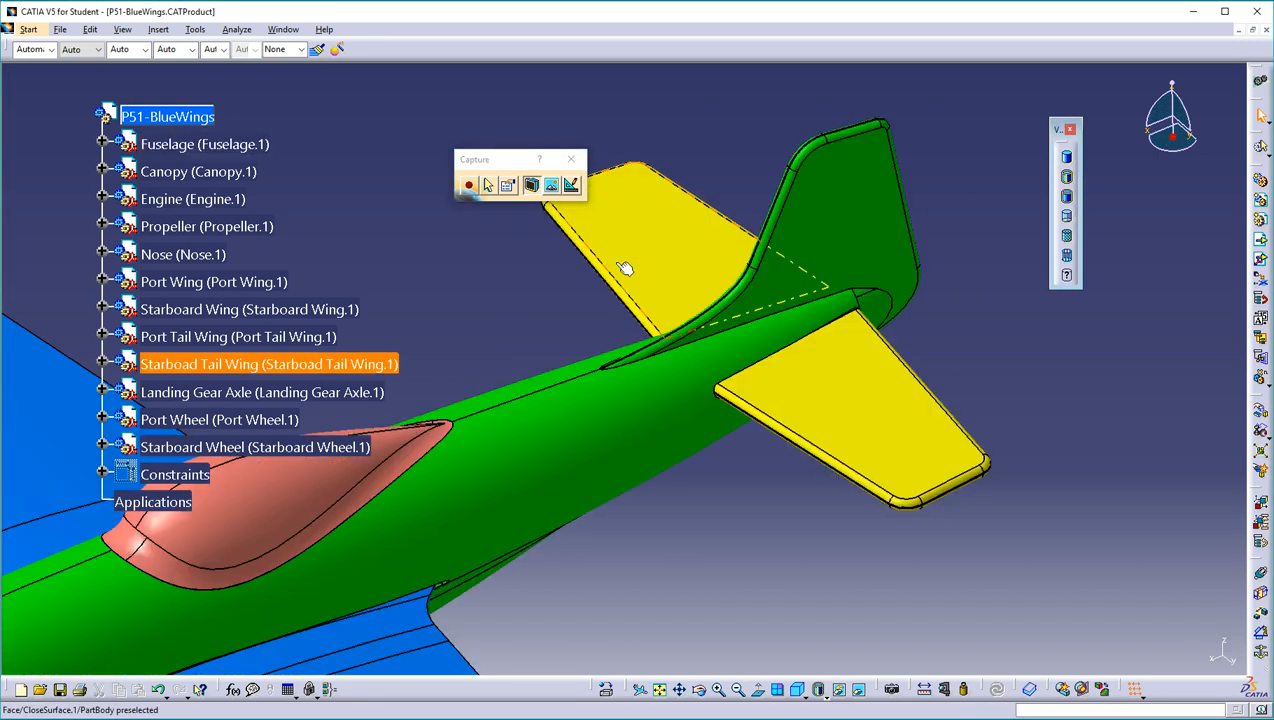
click(467, 188)
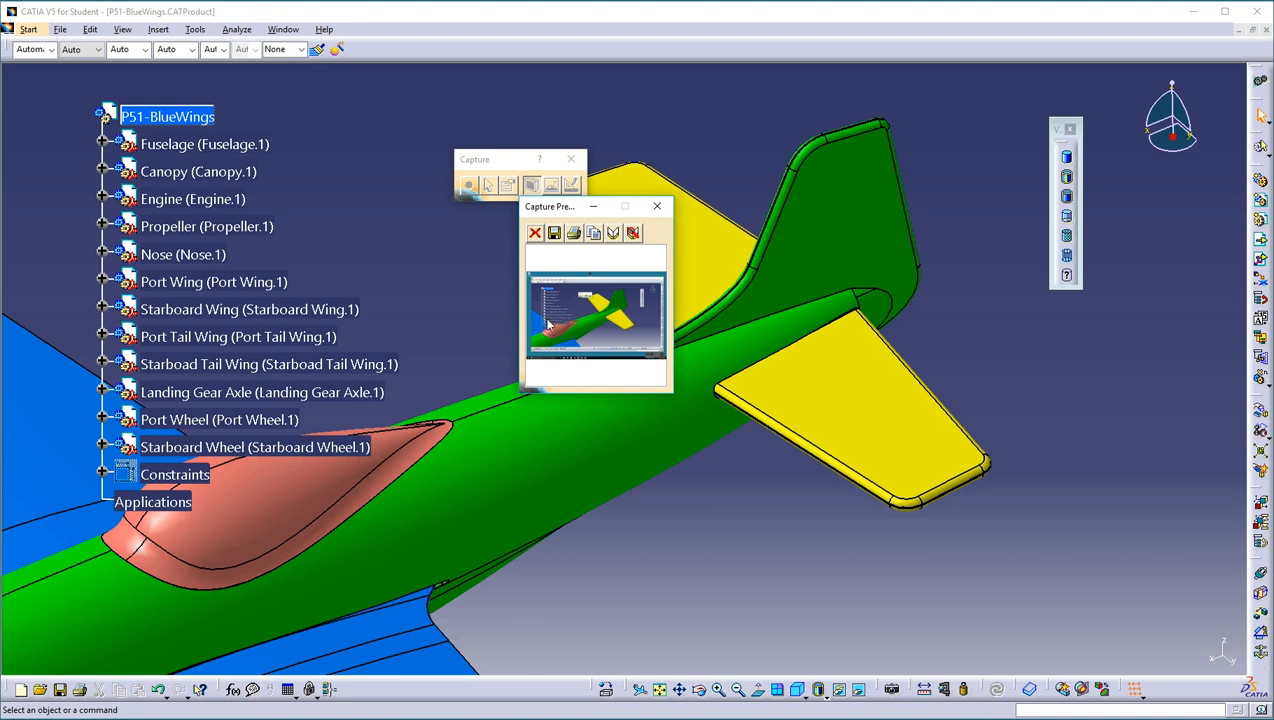
click(657, 207)
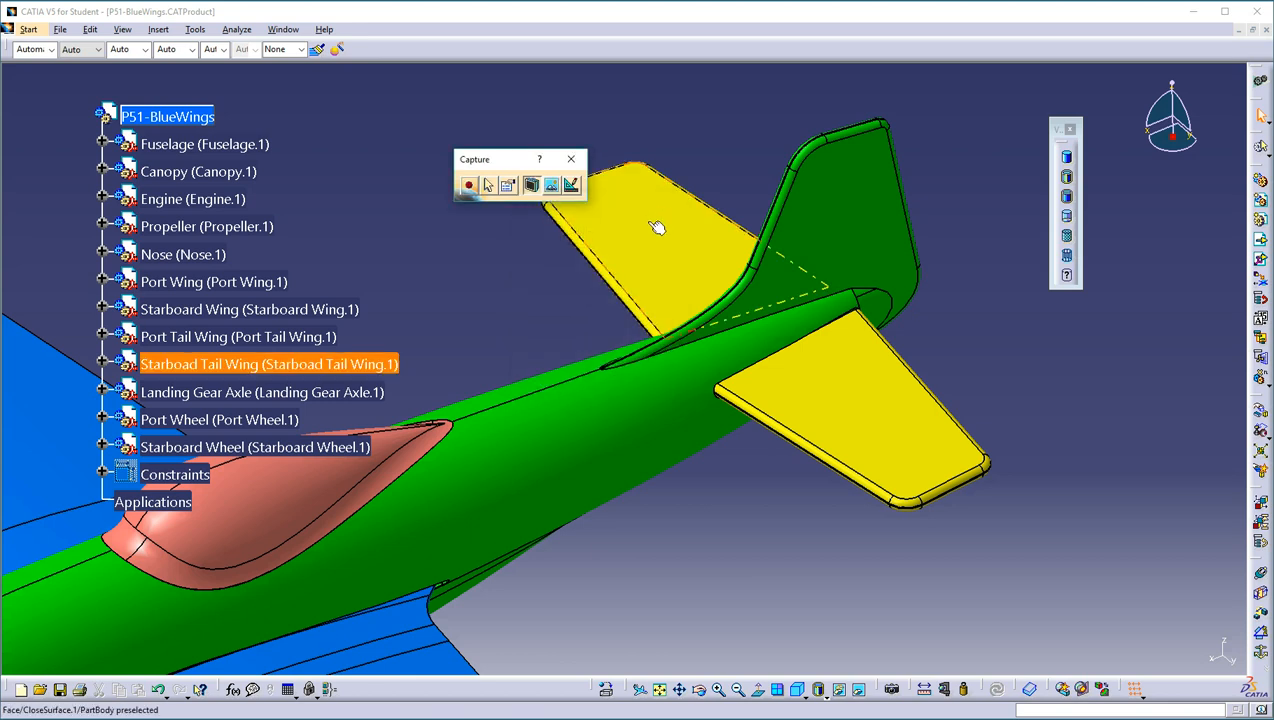
- Switch to pixel mode and set the capture options to capture only geometry in Greyscale color mode
click(550, 187)
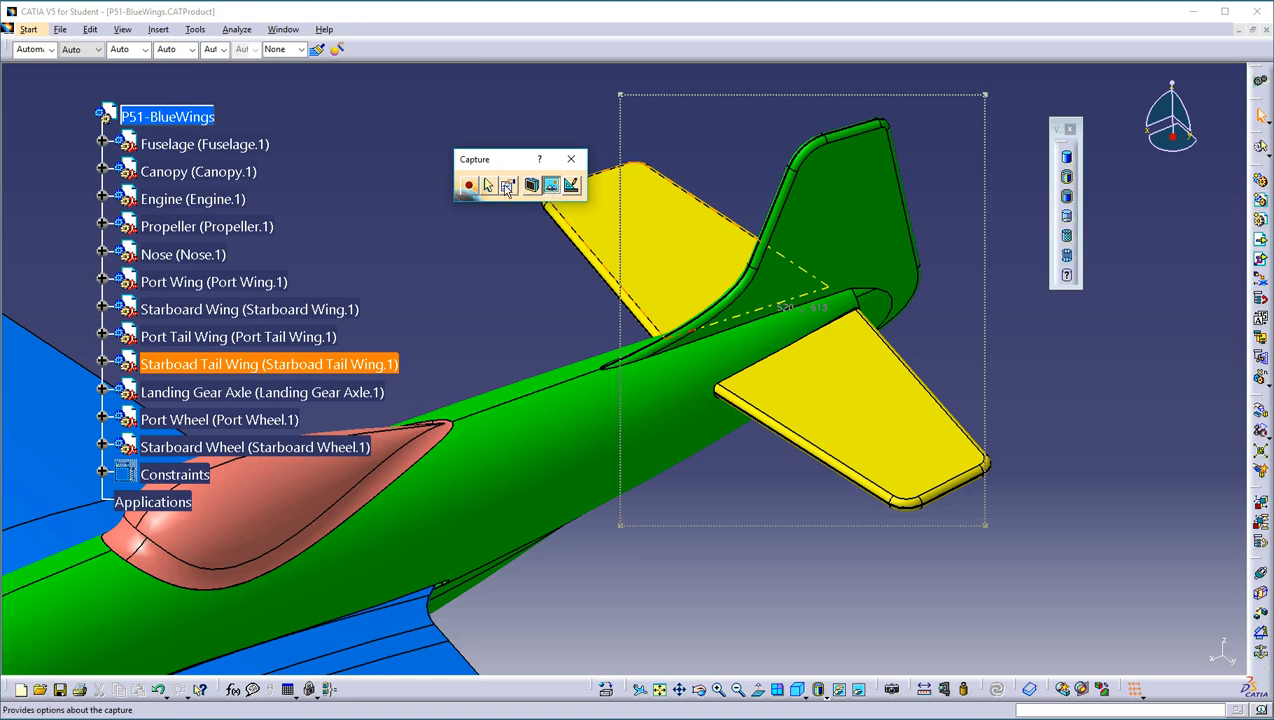
click(507, 187)
drag(595, 112, 714, 169)
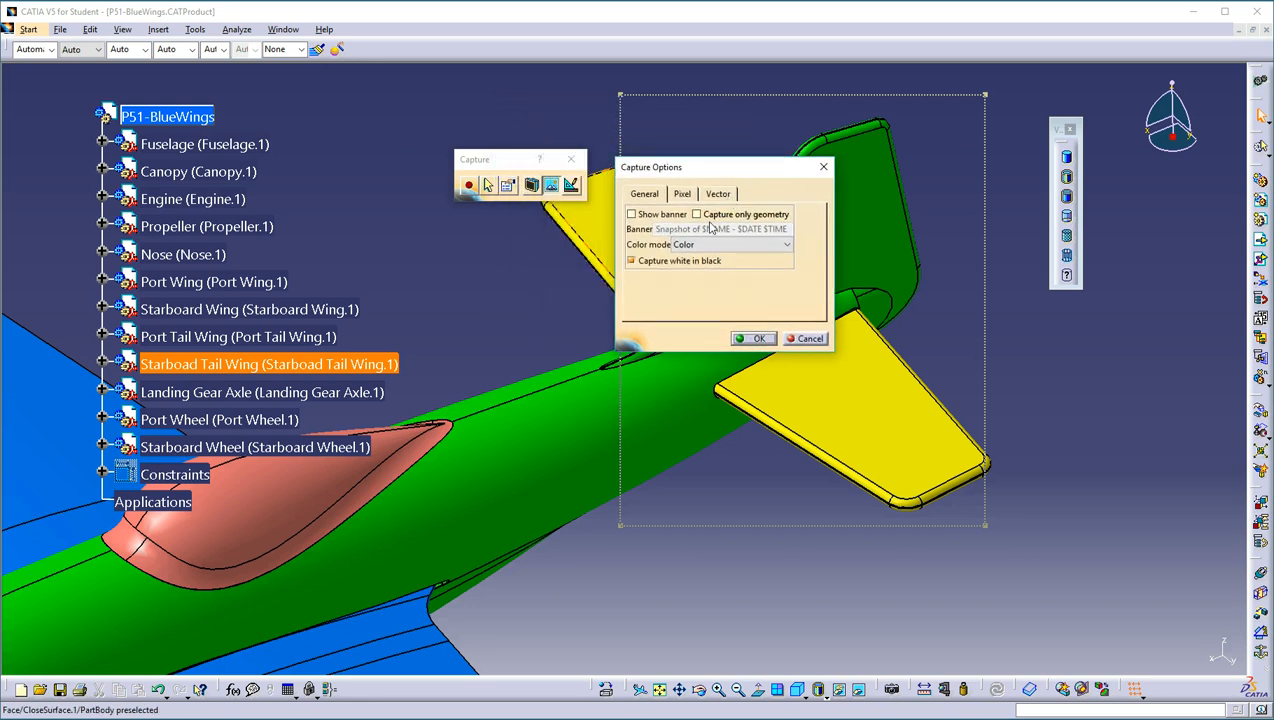
click(681, 195)
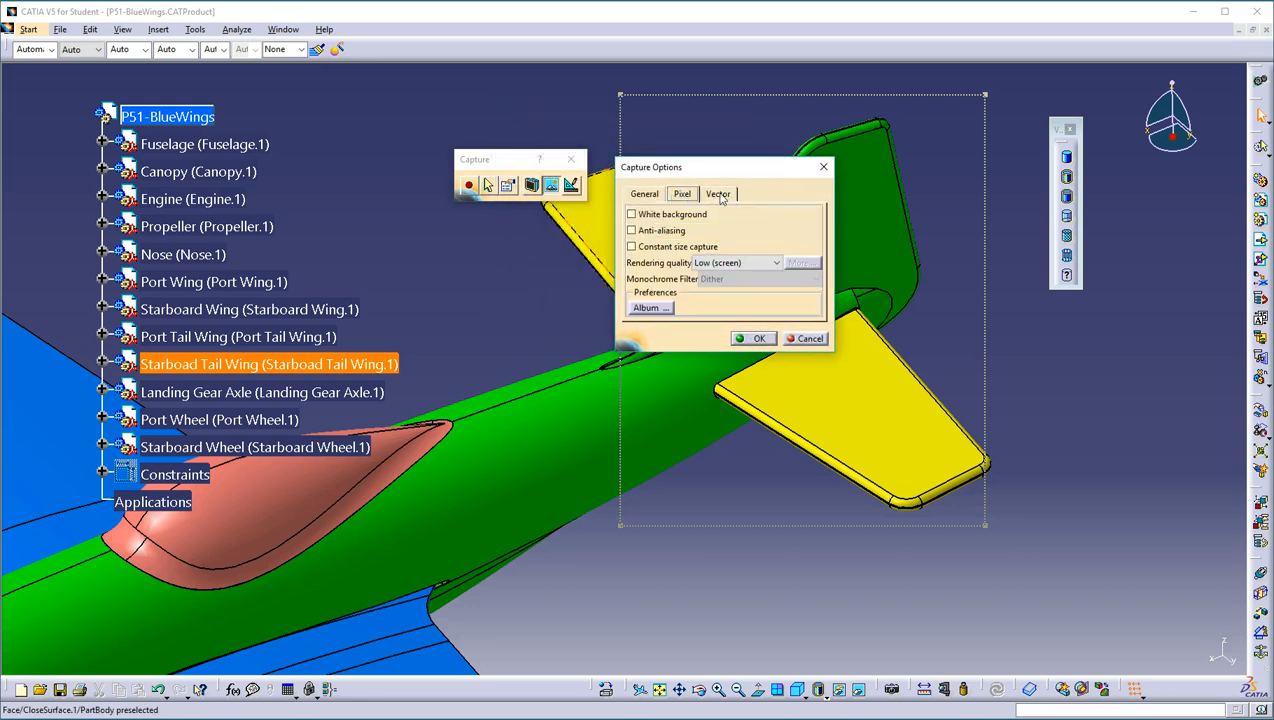
click(717, 195)
click(650, 197)
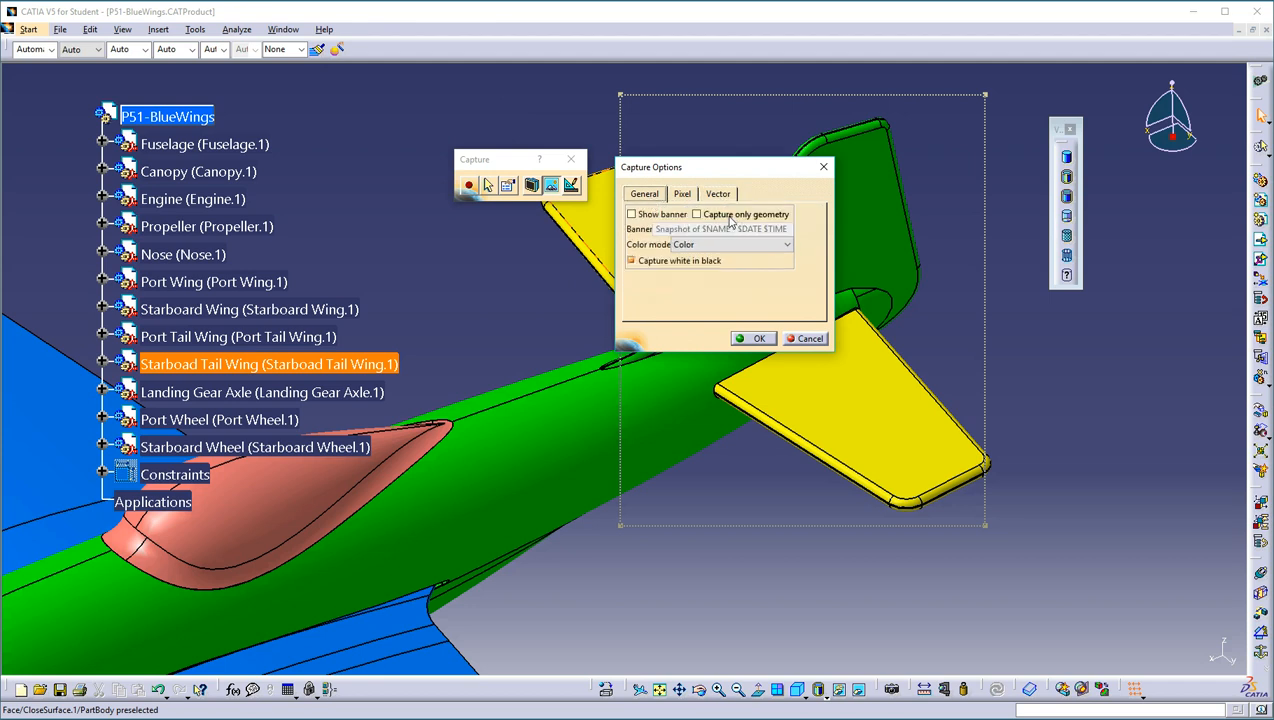
click(729, 215)
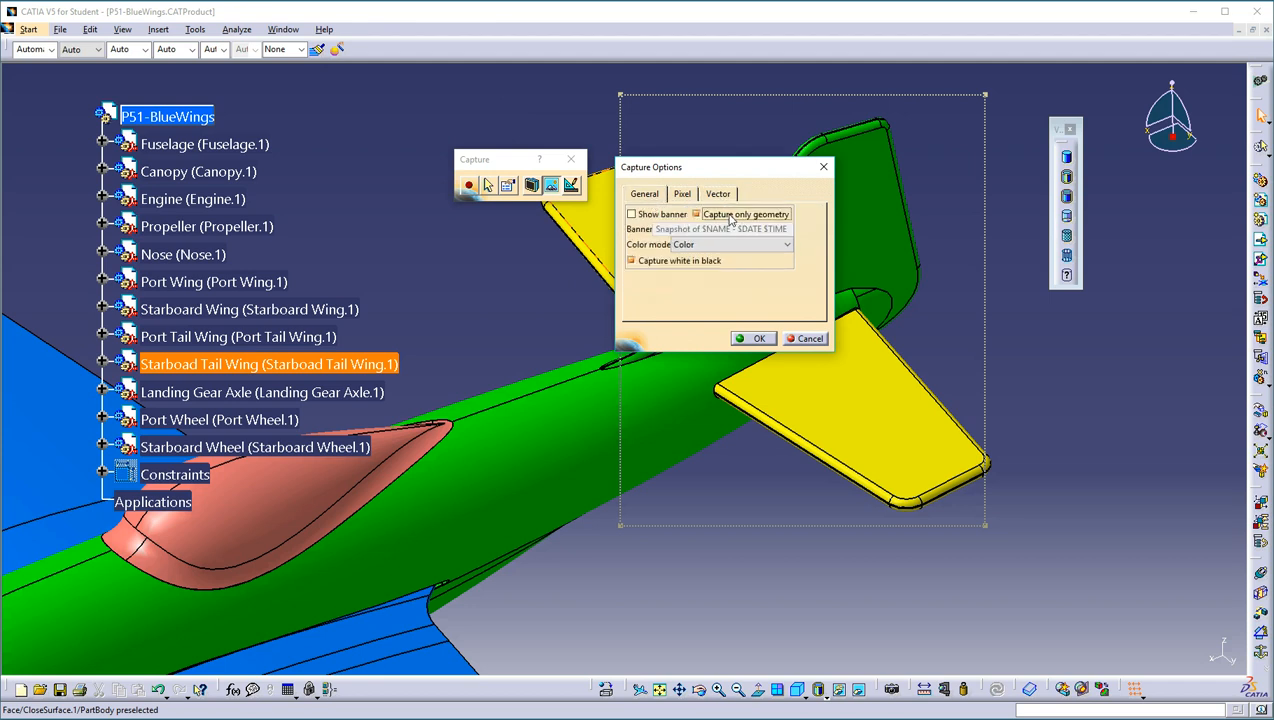
click(727, 248)
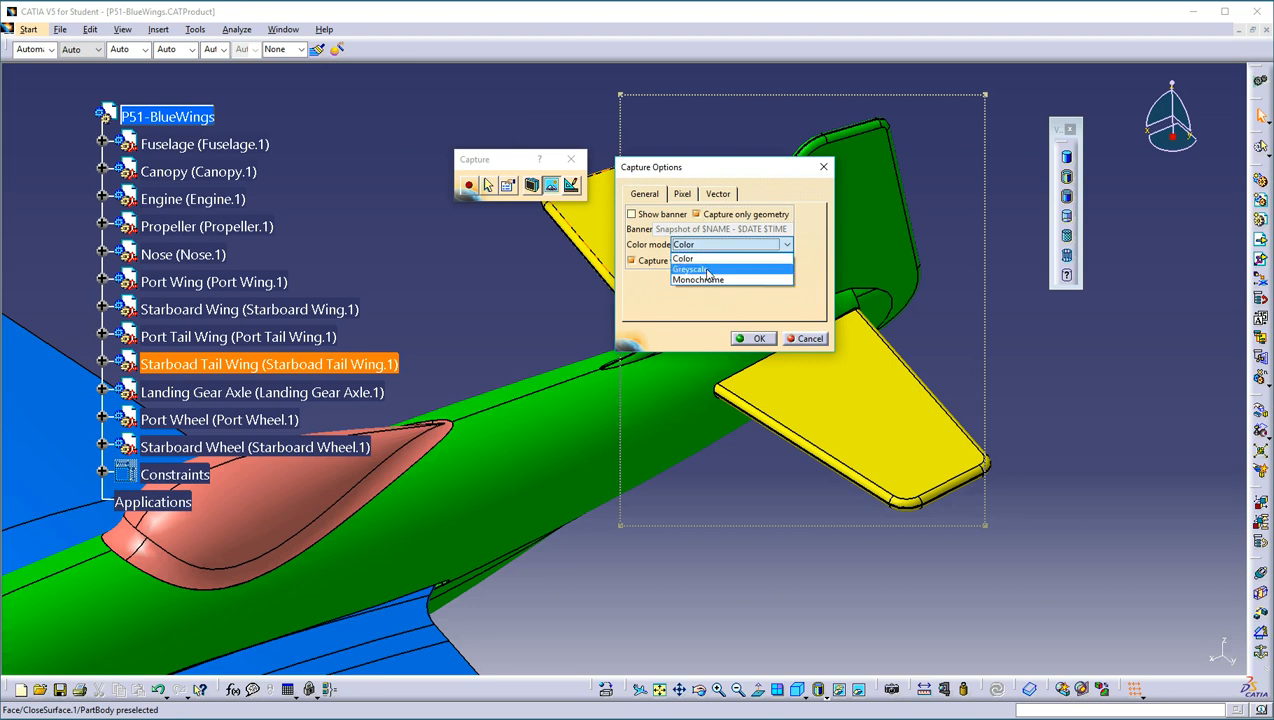
click(708, 270)
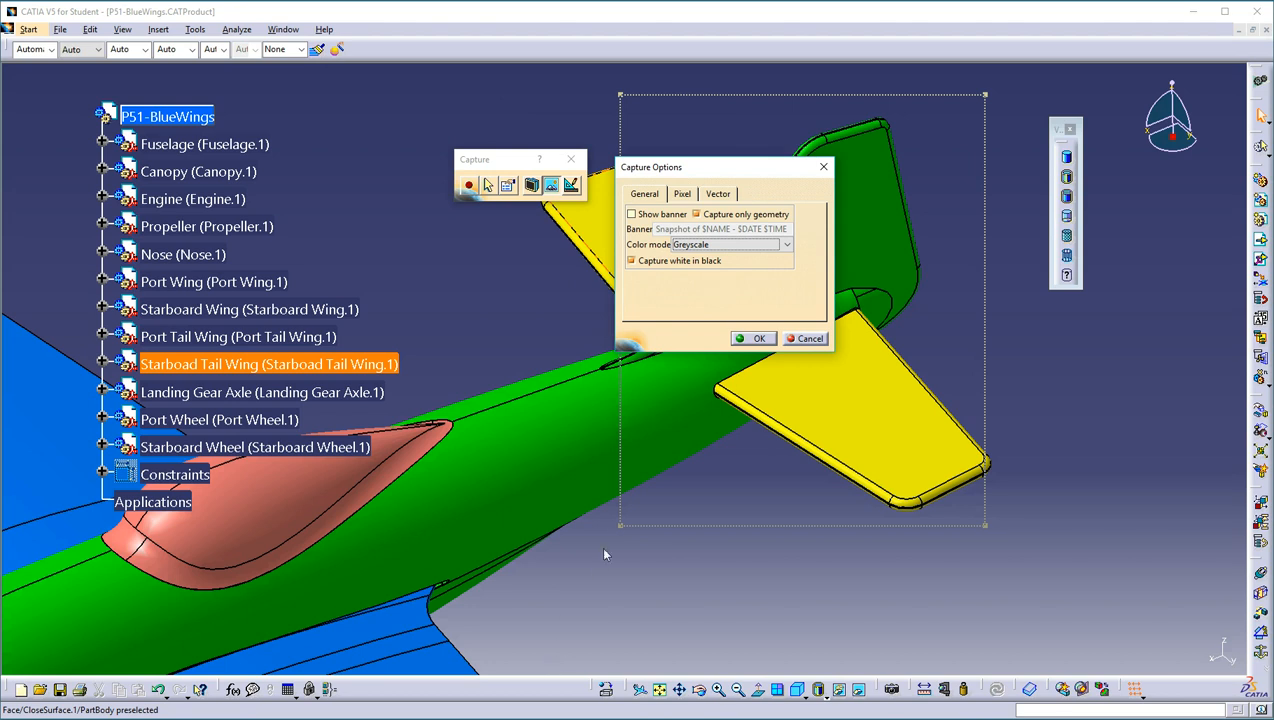
click(766, 340)
- Enlarge the capture area to about 1269 × 655 pixels around the specification tree, move the view mode toolbar inside it, and preview a capture
drag(621, 526, 95, 554)
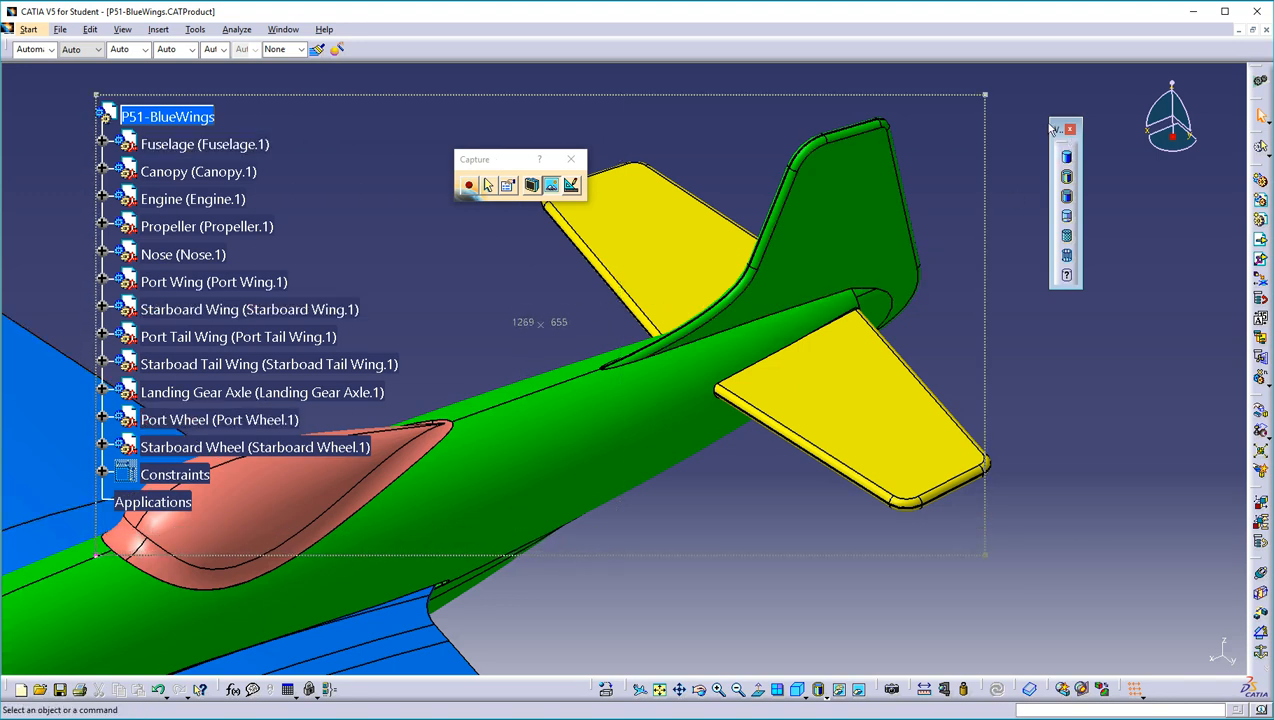
drag(1060, 128, 894, 185)
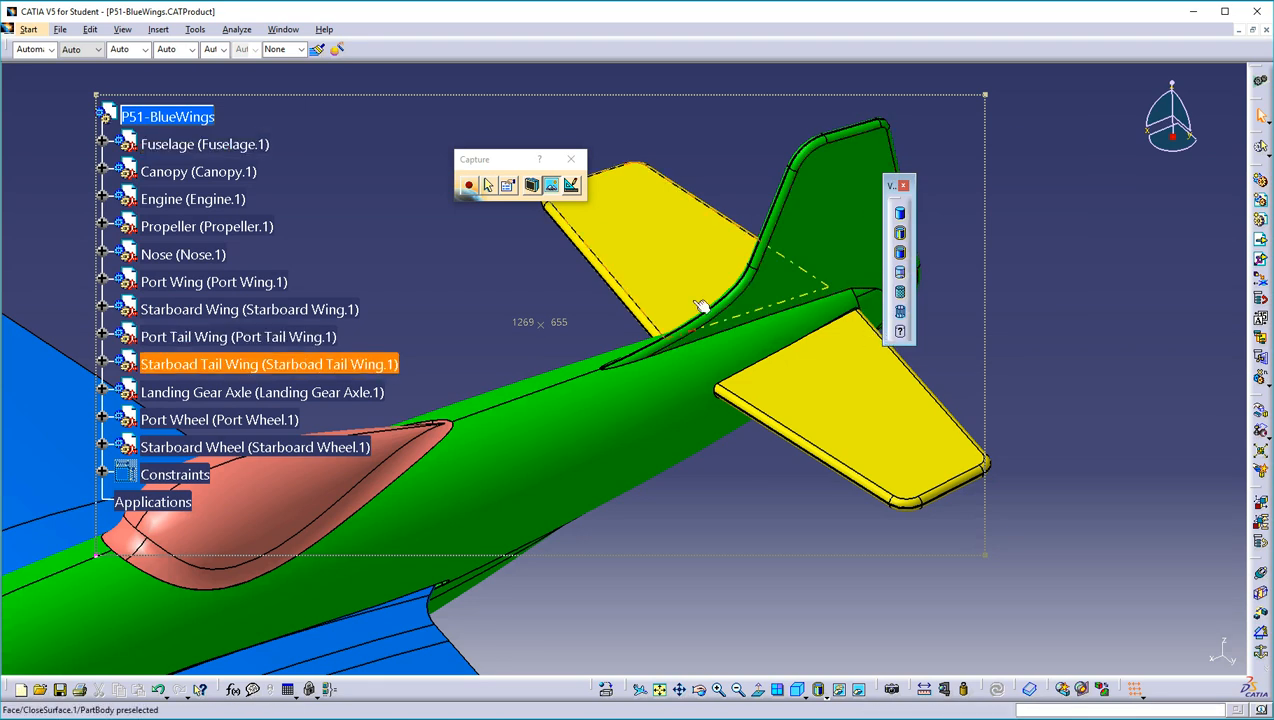
click(469, 186)
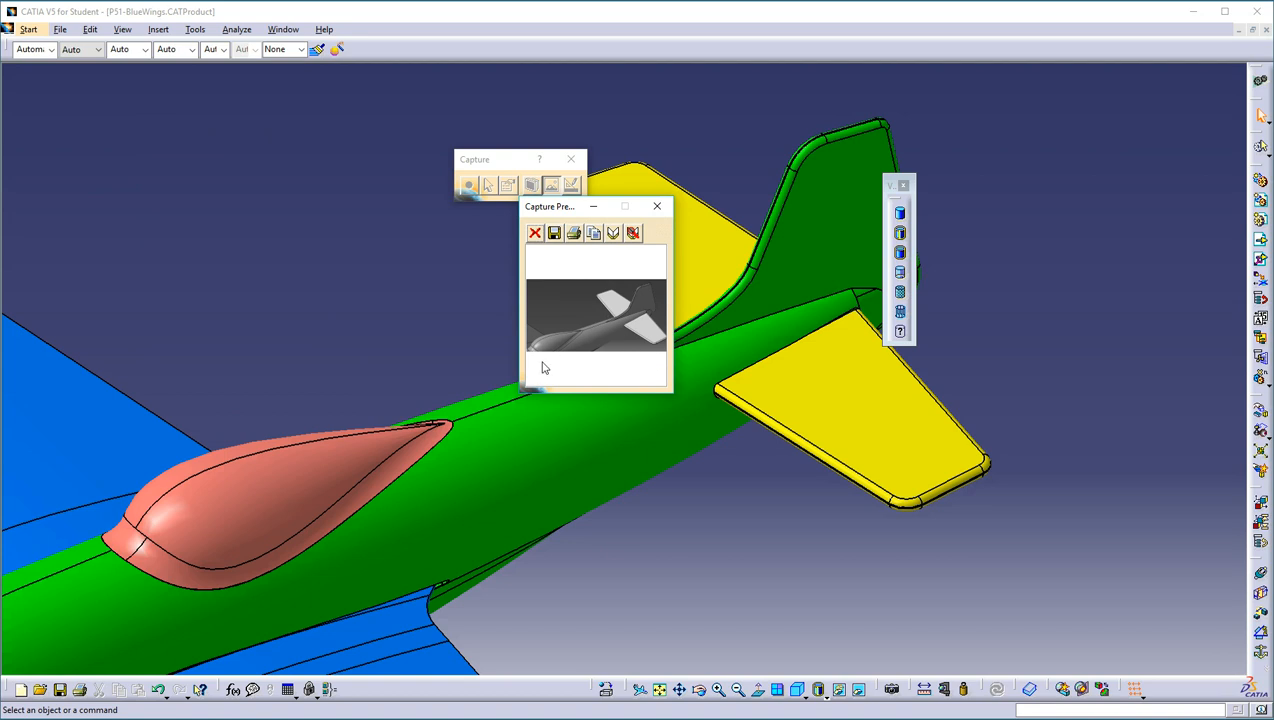
click(665, 211)
- Set the capture color mode to Color, enable the white background for pixel captures, and preview a capture
click(508, 186)
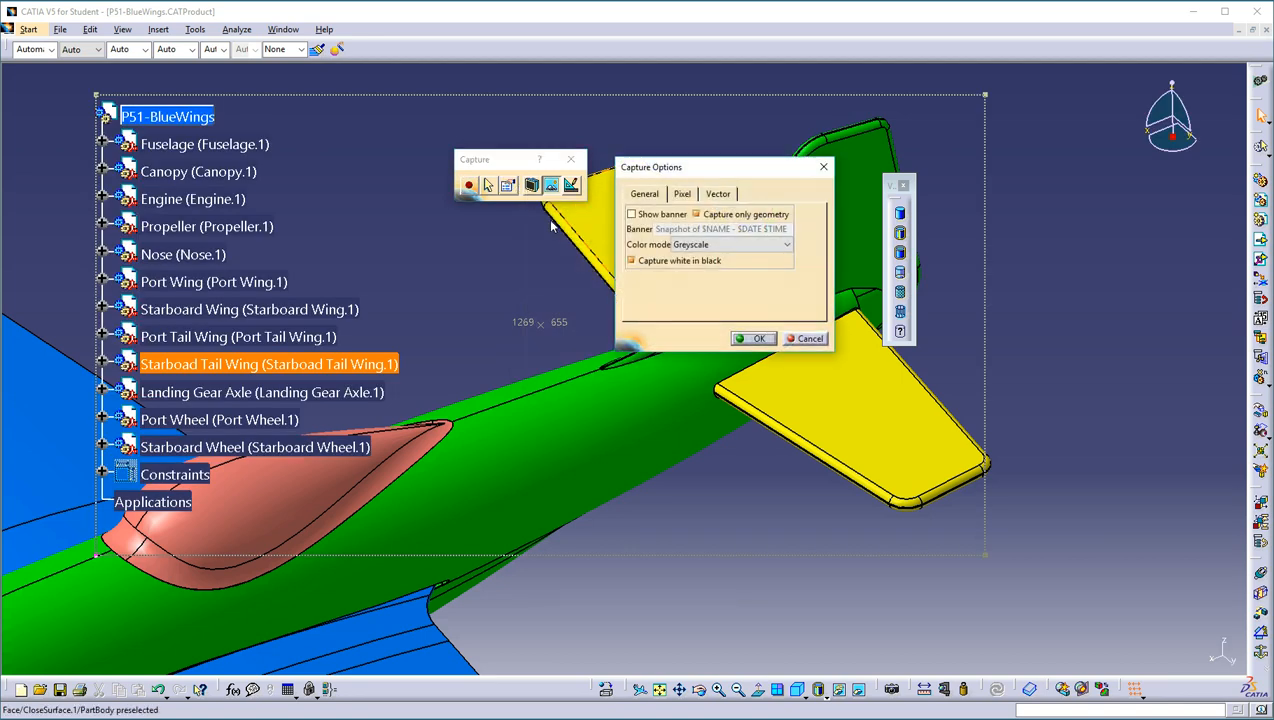
click(640, 262)
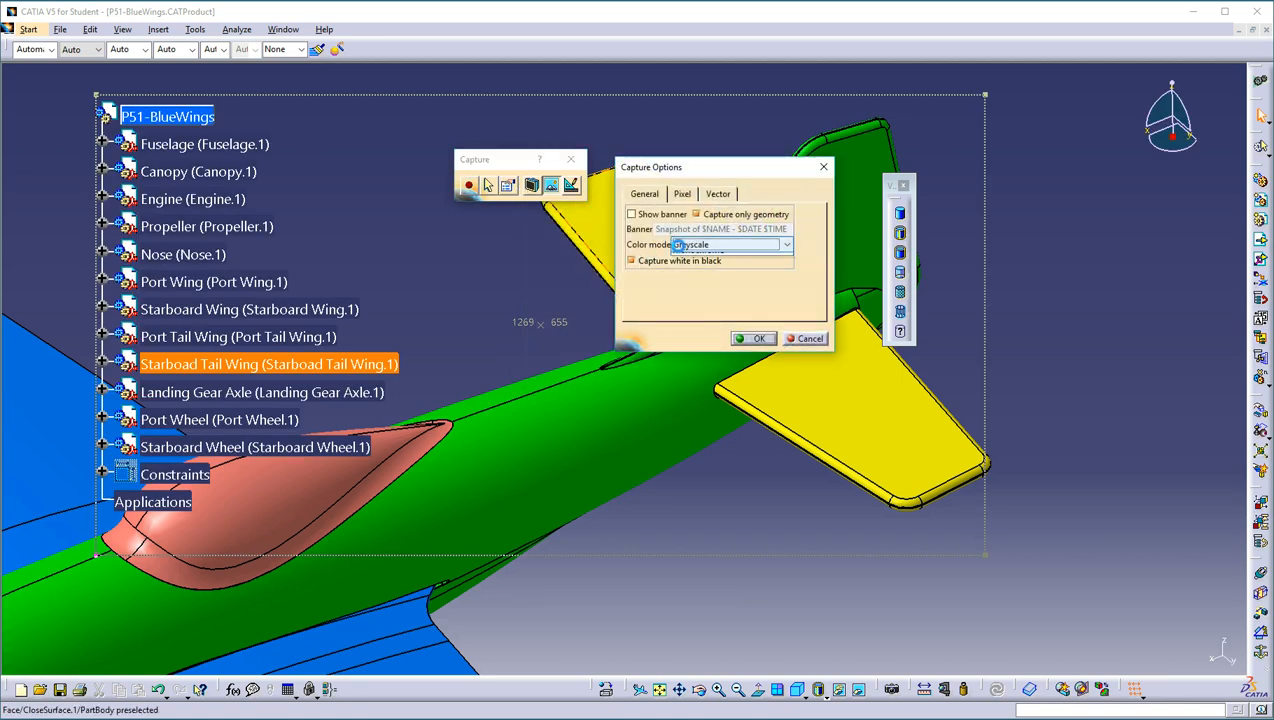
click(730, 244)
click(700, 268)
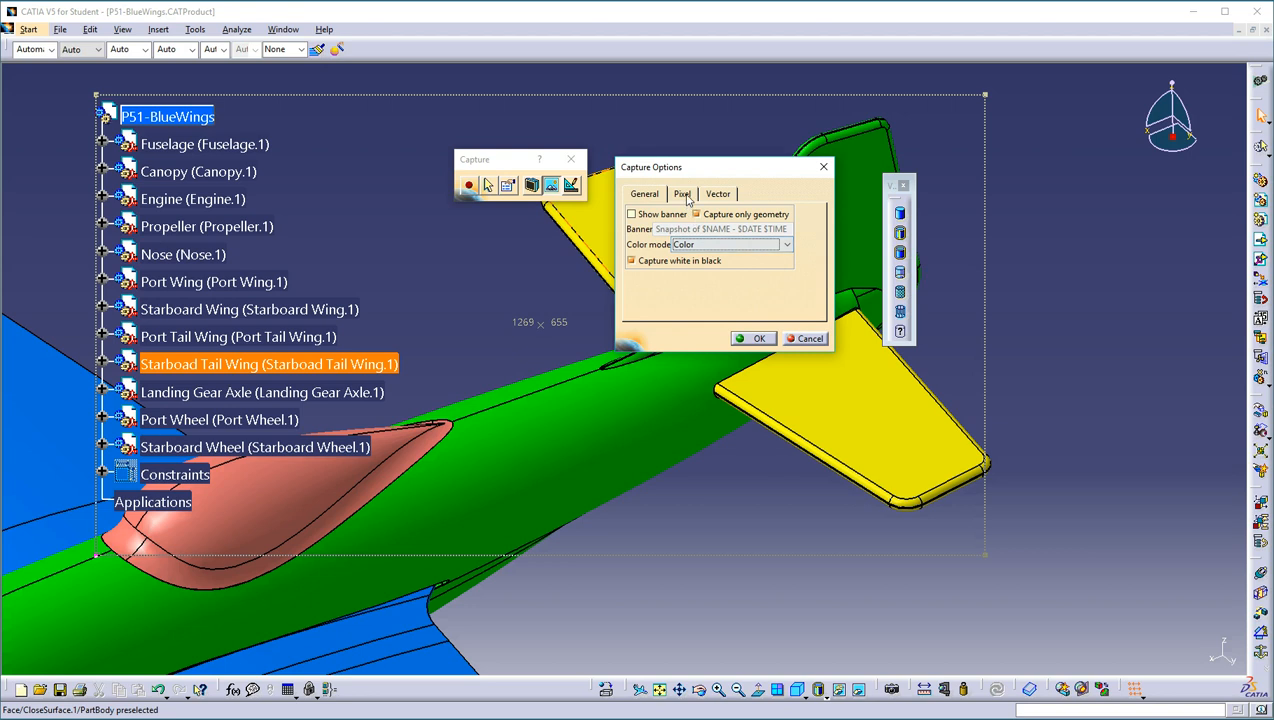
click(683, 194)
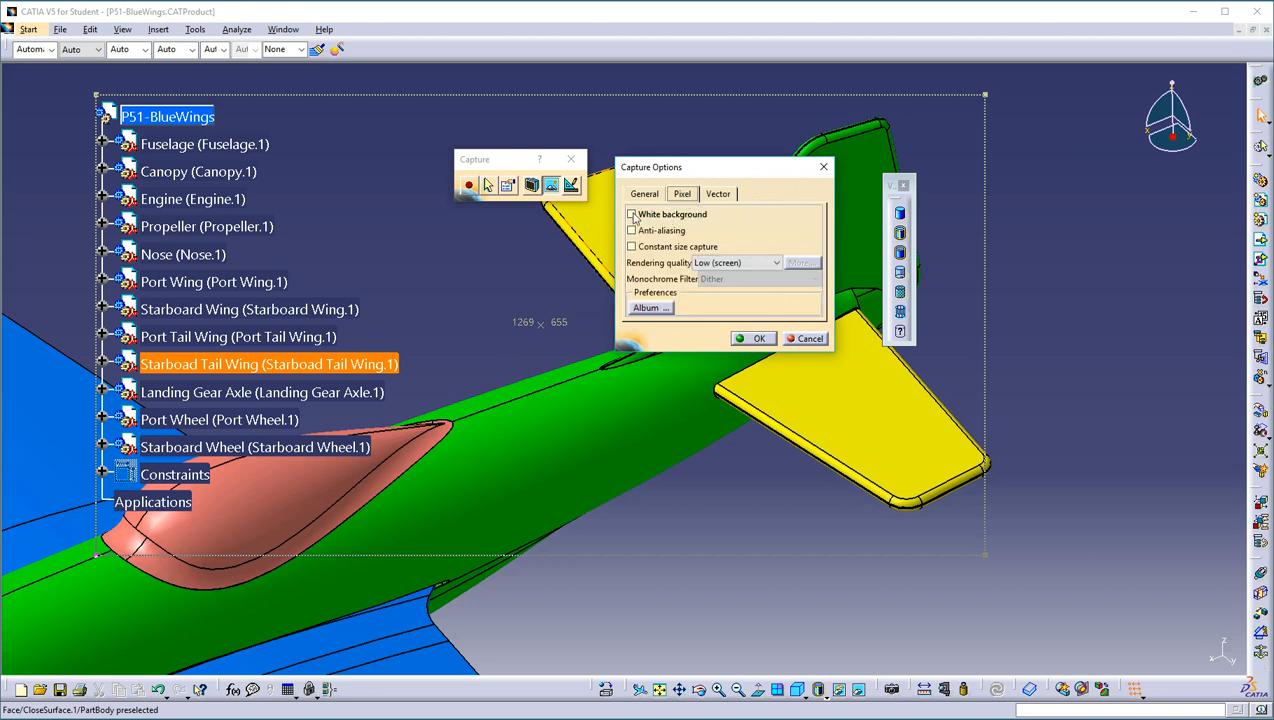
click(632, 215)
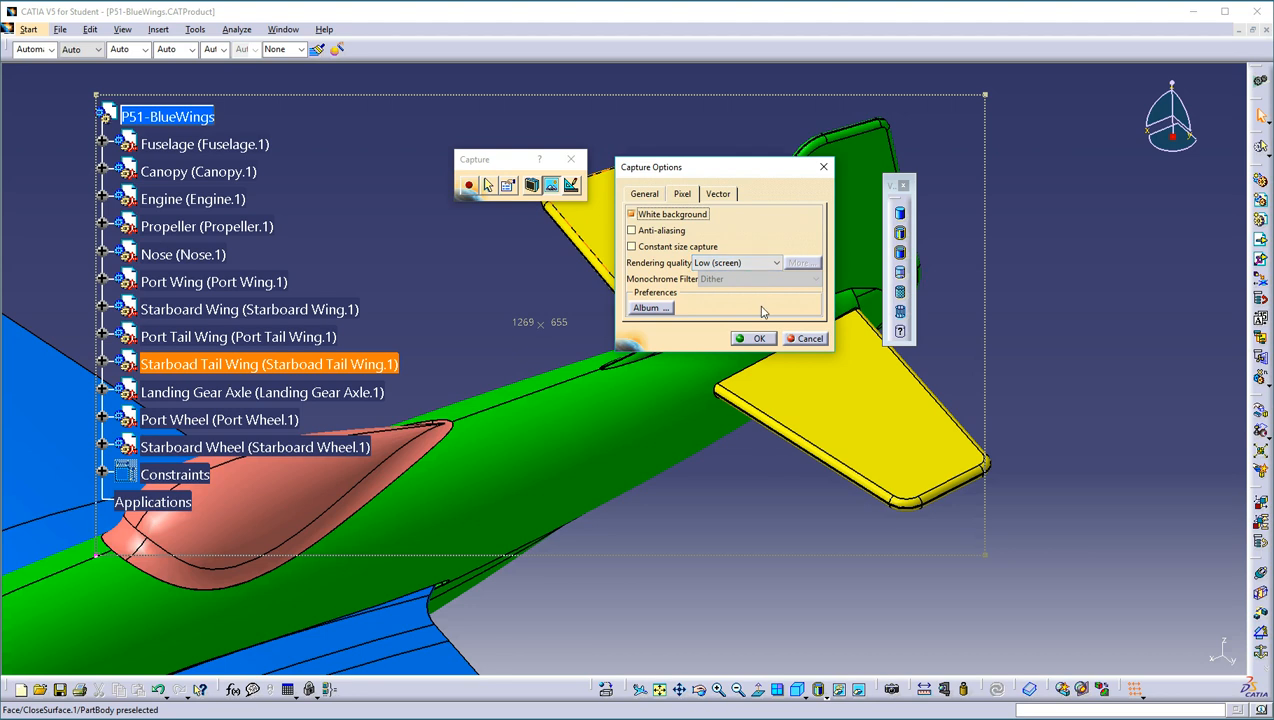
click(757, 339)
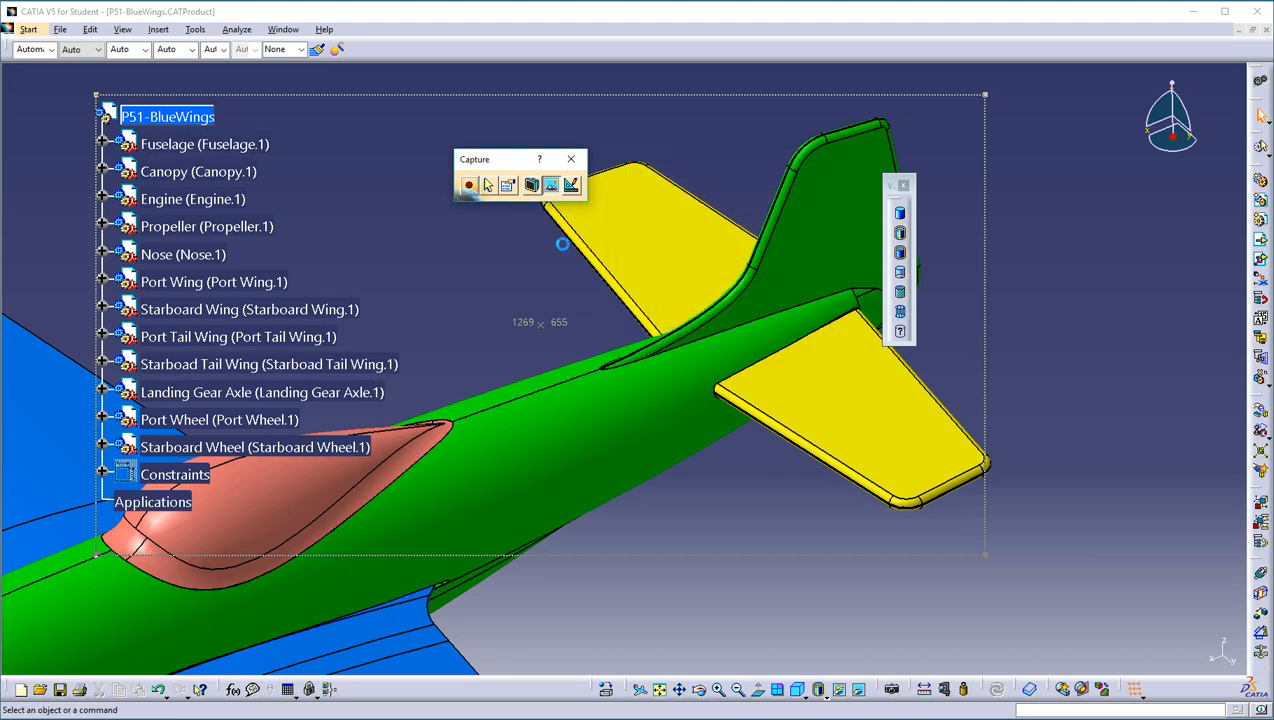
click(470, 186)
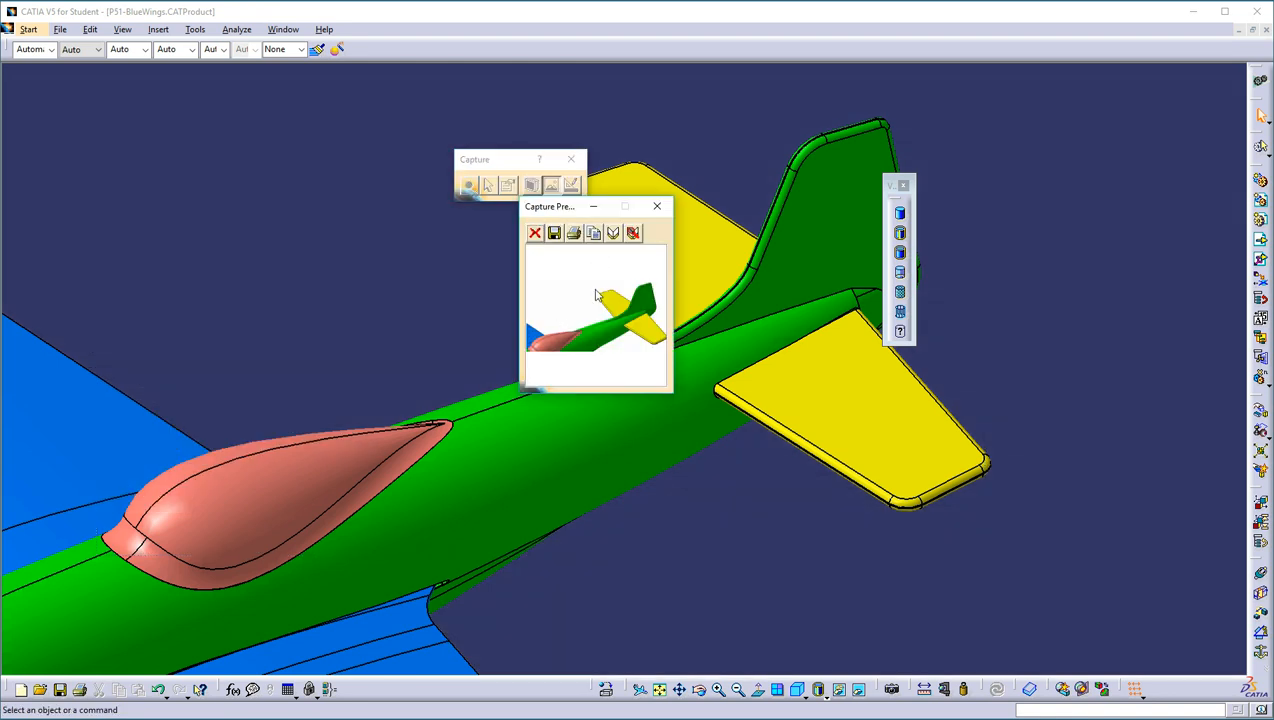
click(657, 206)
- Capture the whole aircraft on the white background and copy the captured image
middle_drag(528, 356, 633, 266)
click(463, 186)
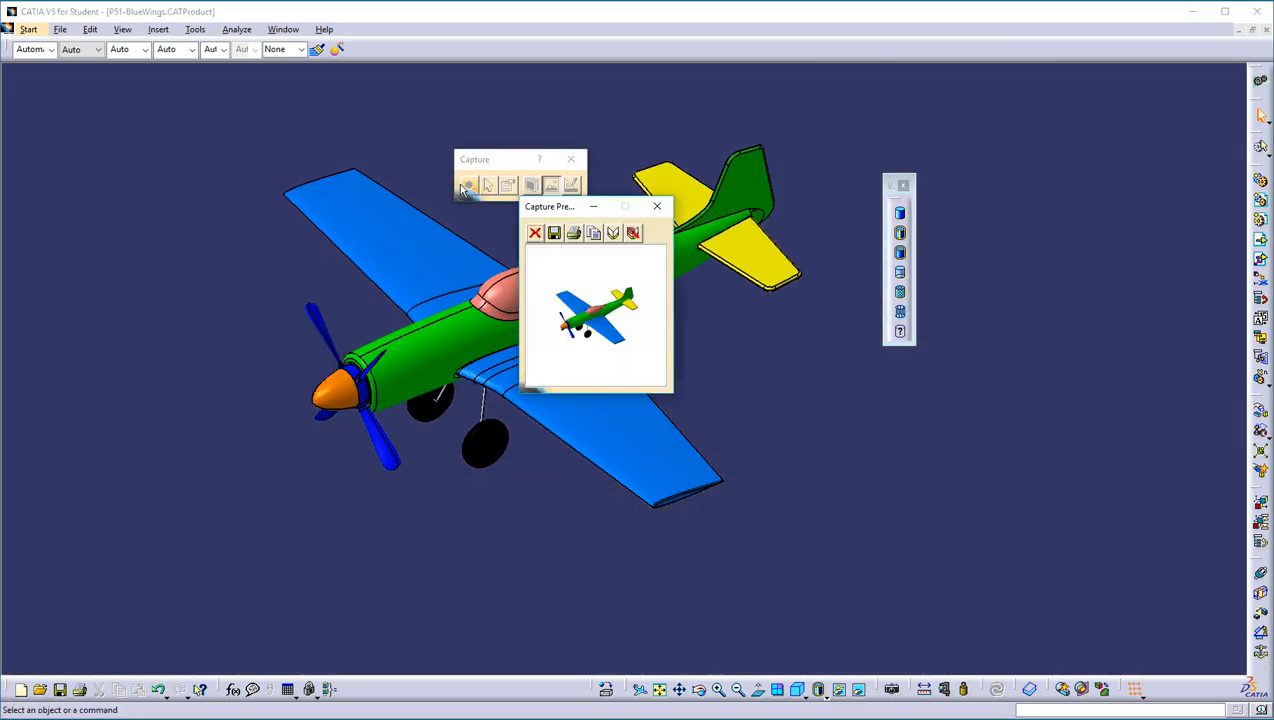
click(594, 236)
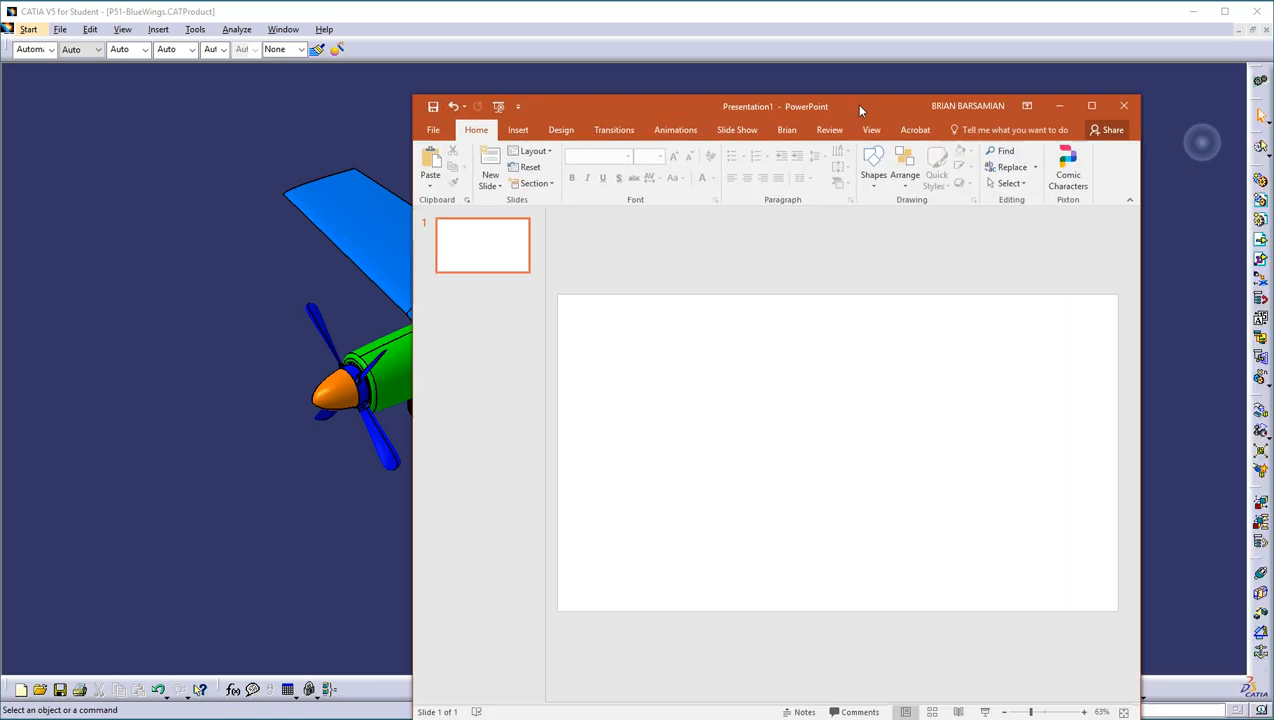
- Switch to PowerPoint, reposition its window, and paste the copied aircraft capture onto the blank slide
drag(862, 108, 726, 80)
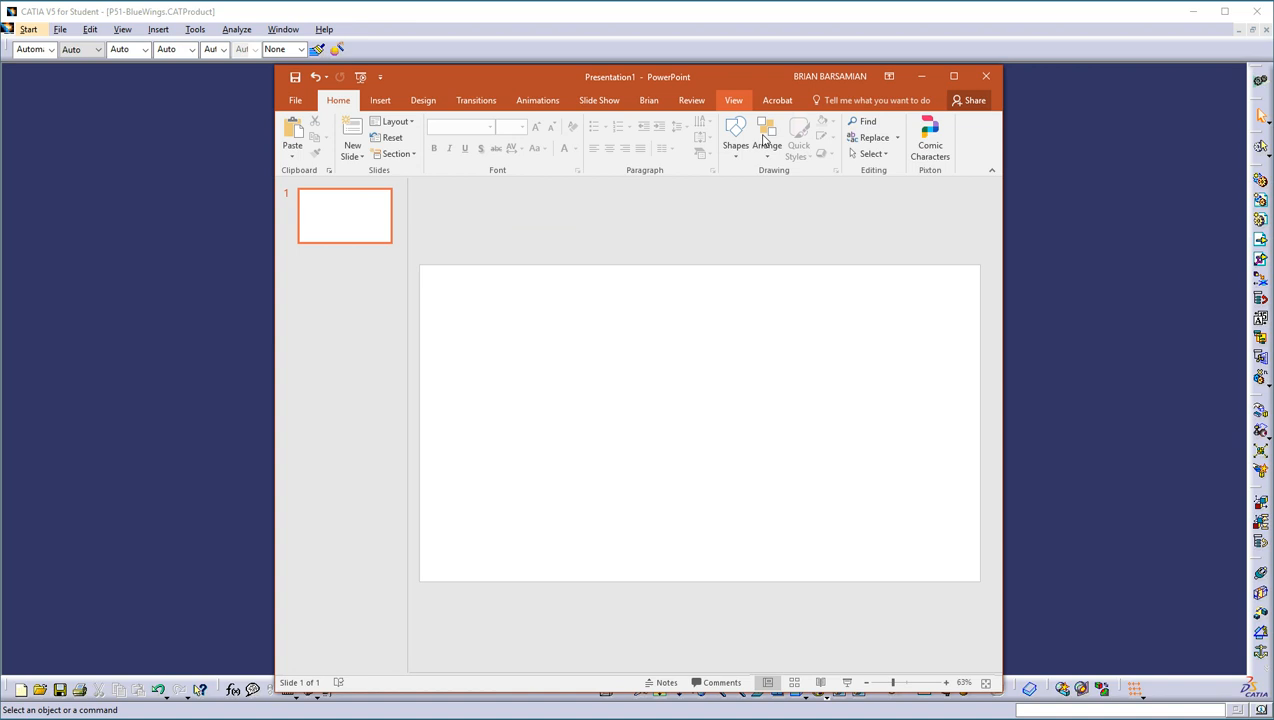
right_click(745, 337)
click(793, 361)
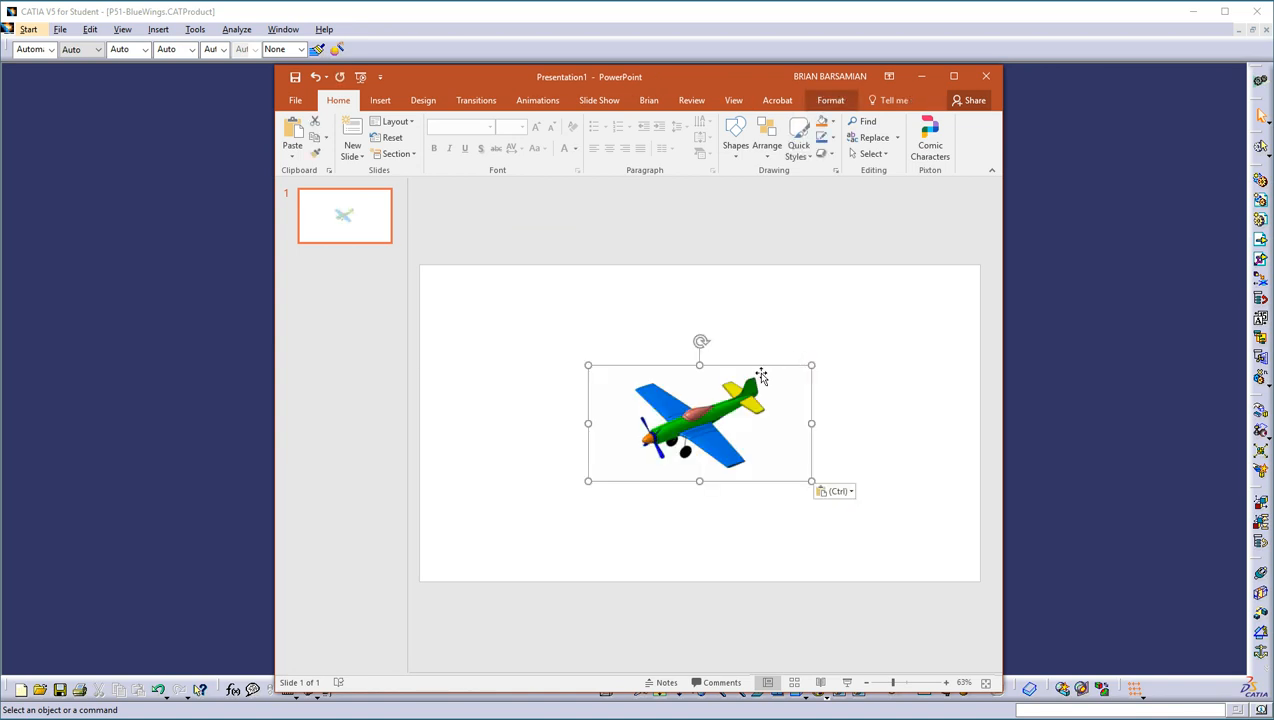